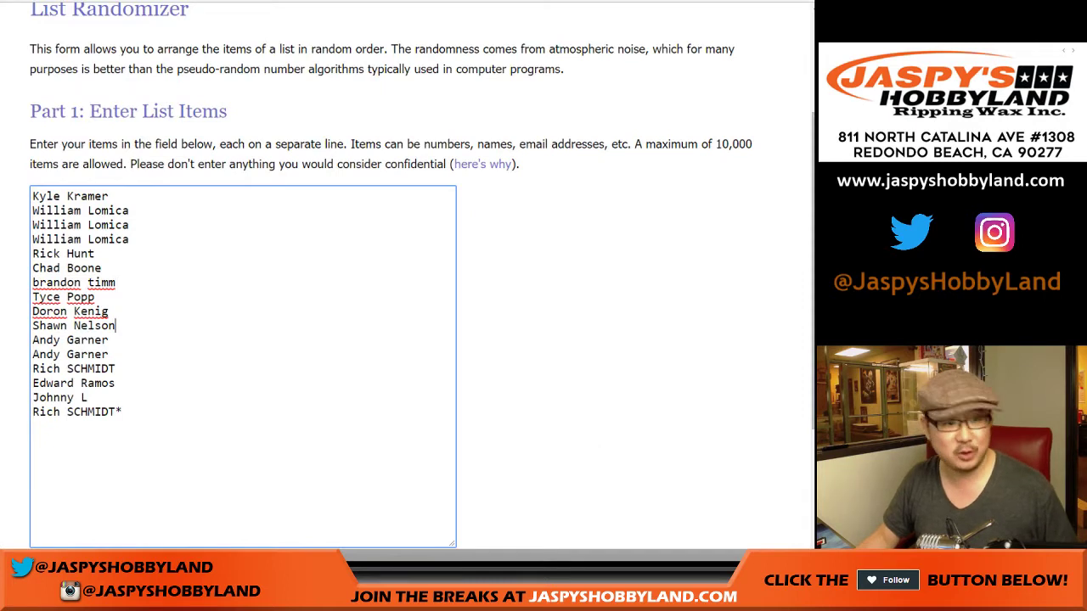
- Duplicate the full participant list by appending a copy of all names below the last entry
{"action": "key", "text": "ctrl+a"}
{"action": "key", "text": "ctrl+c"}
{"action": "left_click", "coordinate": [594, 357]}
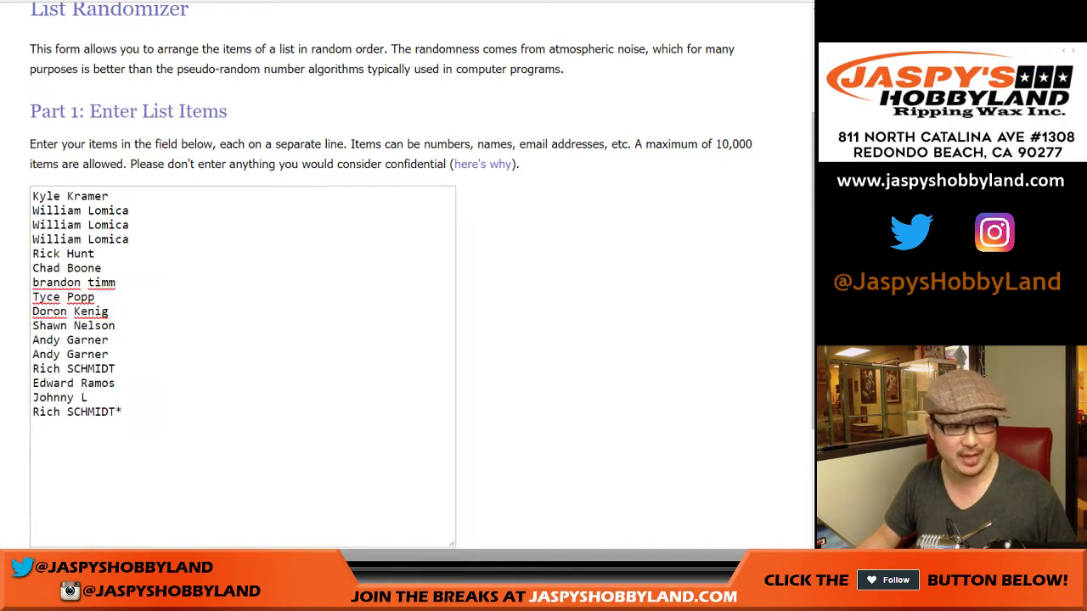
{"action": "left_click", "coordinate": [124, 412]}
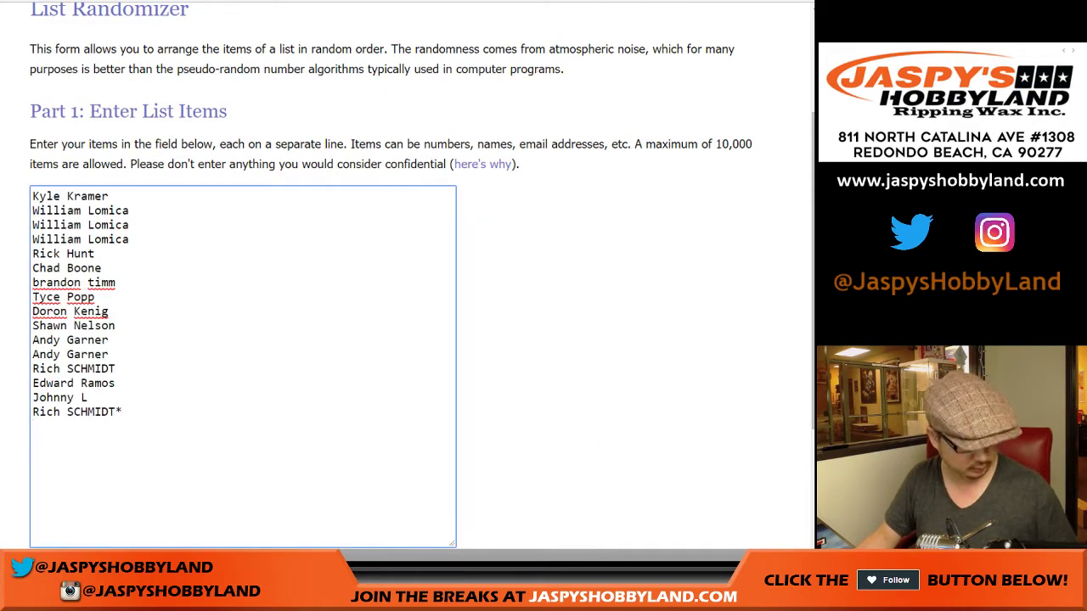
{"action": "key", "text": "Return"}
{"action": "key", "text": "ctrl+v"}
{"action": "scroll", "coordinate": [243, 365], "scroll_direction": "down", "scroll_amount": 1}
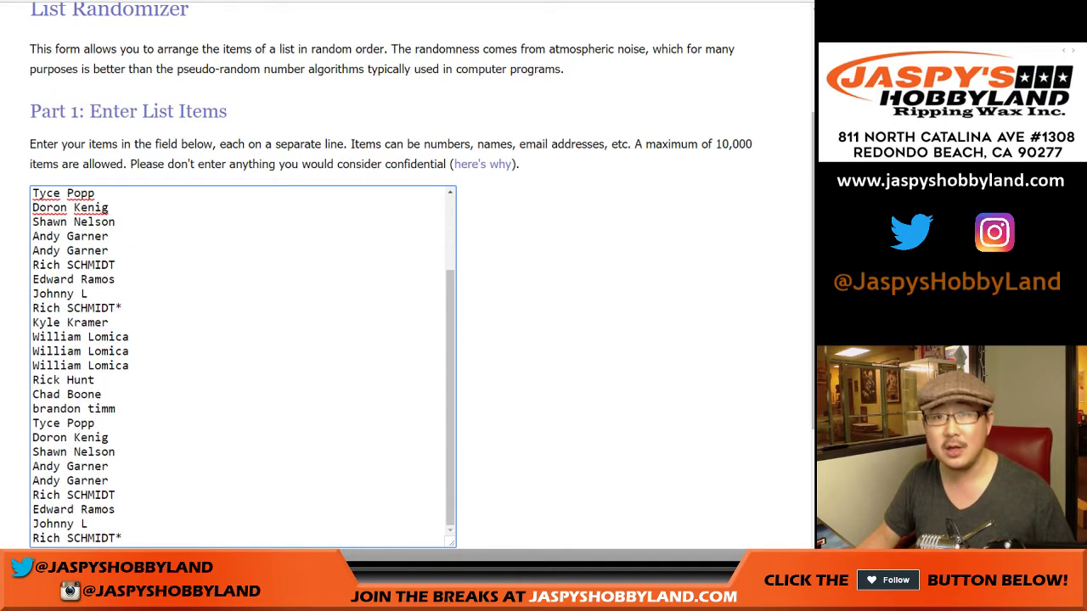
- Roll two virtual dice in the RANDOM.ORG Dice Roller
{"action": "scroll", "coordinate": [595, 357], "scroll_direction": "up", "scroll_amount": 3}
{"action": "key", "text": "ctrl+Tab"}
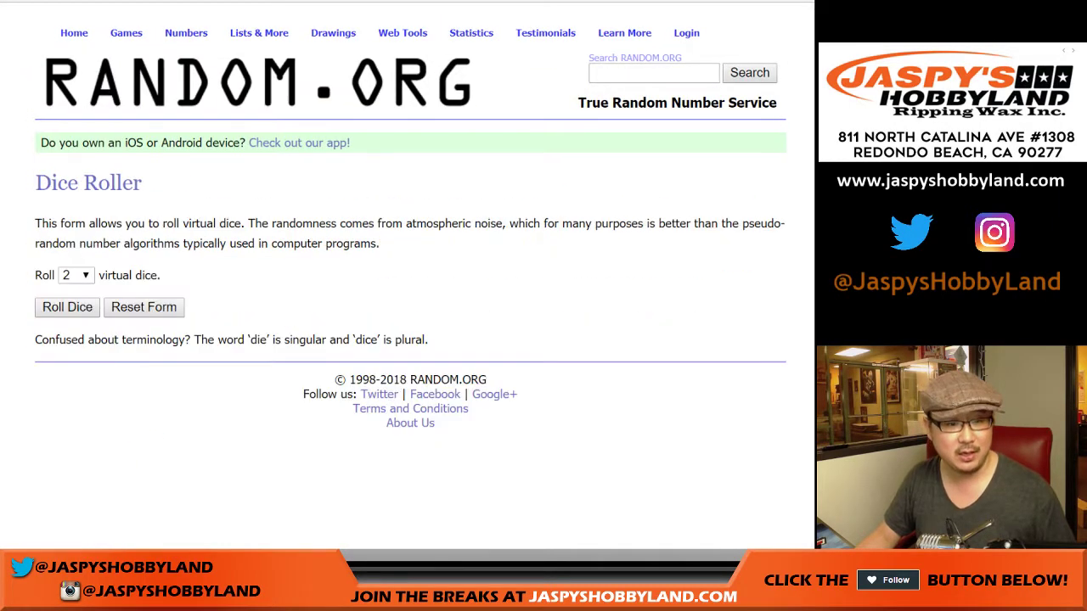
{"action": "key", "text": "ctrl+Tab"}
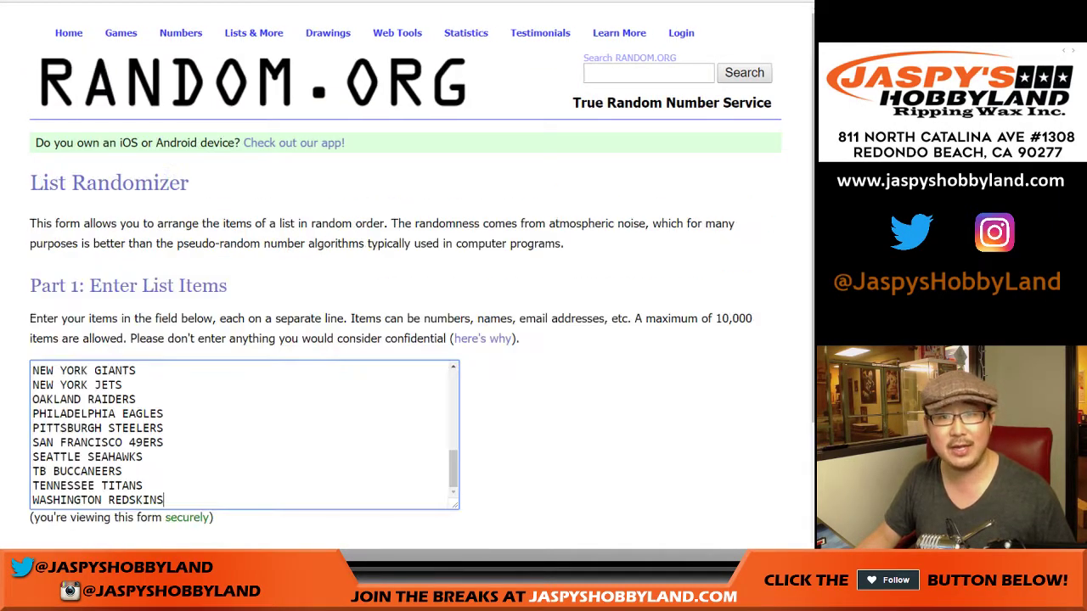
{"action": "key", "text": "ctrl+shift+Tab"}
{"action": "left_click", "coordinate": [67, 307]}
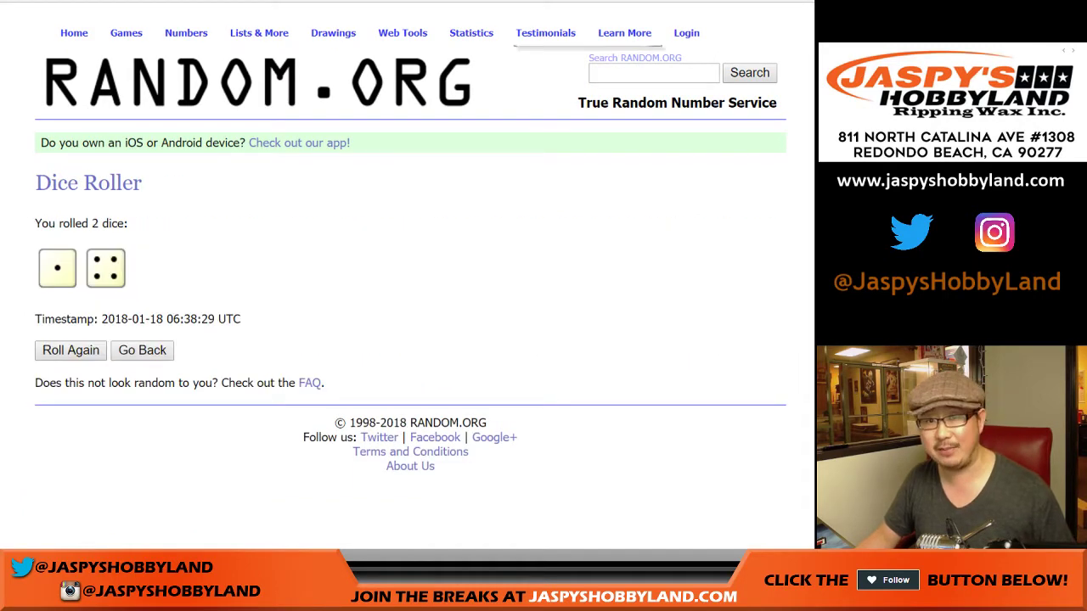
- Randomize the doubled list of participant names five times in the List Randomizer
{"action": "key", "text": "ctrl+shift+Tab"}
{"action": "scroll", "coordinate": [407, 280], "scroll_direction": "down", "scroll_amount": 3}
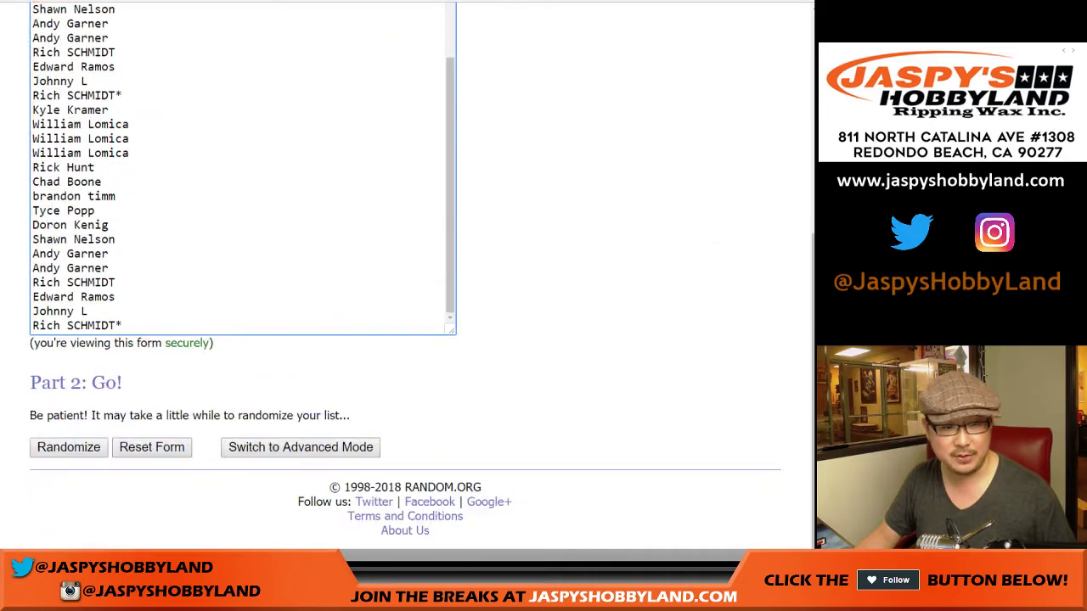
{"action": "left_click", "coordinate": [68, 448]}
{"action": "scroll", "coordinate": [69, 448], "scroll_direction": "down", "scroll_amount": 5}
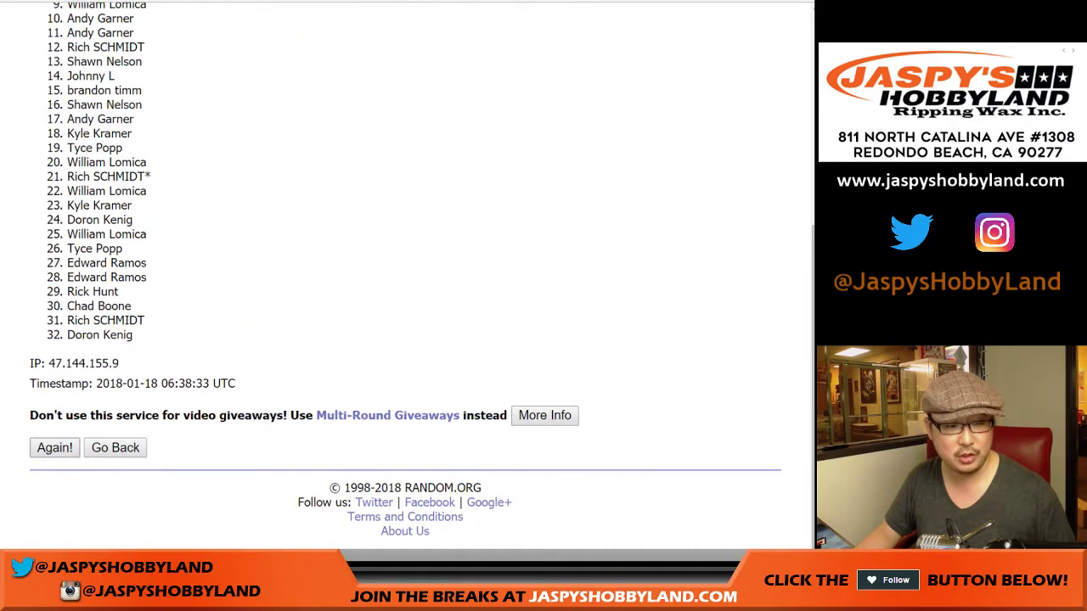
{"action": "left_click", "coordinate": [54, 447]}
{"action": "scroll", "coordinate": [54, 447], "scroll_direction": "down", "scroll_amount": 5}
{"action": "left_click", "coordinate": [54, 447]}
{"action": "scroll", "coordinate": [54, 447], "scroll_direction": "down", "scroll_amount": 5}
{"action": "left_click", "coordinate": [54, 448]}
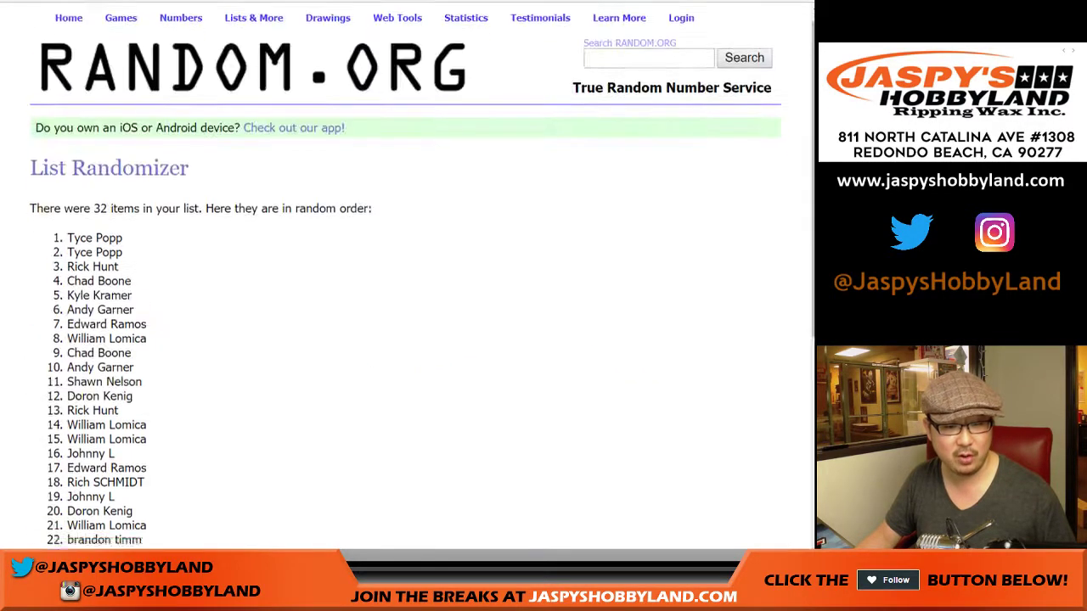
{"action": "key", "text": "Return"}
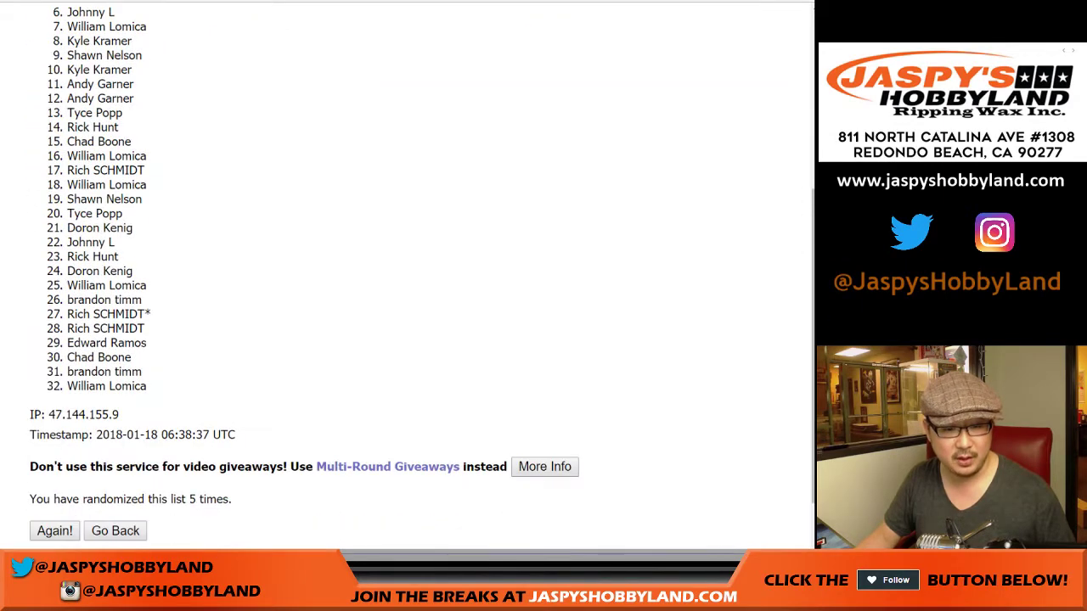
- Copy the randomized participant names and paste them into column A of the Google Sheets spreadsheet, starting at cell A1
{"action": "scroll", "coordinate": [407, 271], "scroll_direction": "up", "scroll_amount": 3}
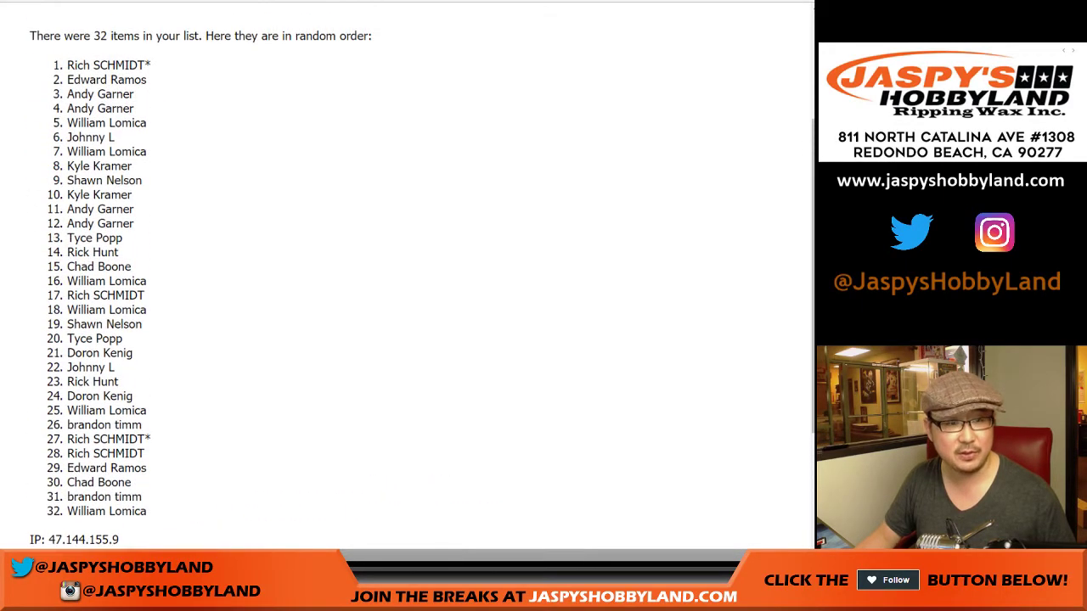
{"action": "left_click_drag", "start_coordinate": [67, 65], "coordinate": [146, 512]}
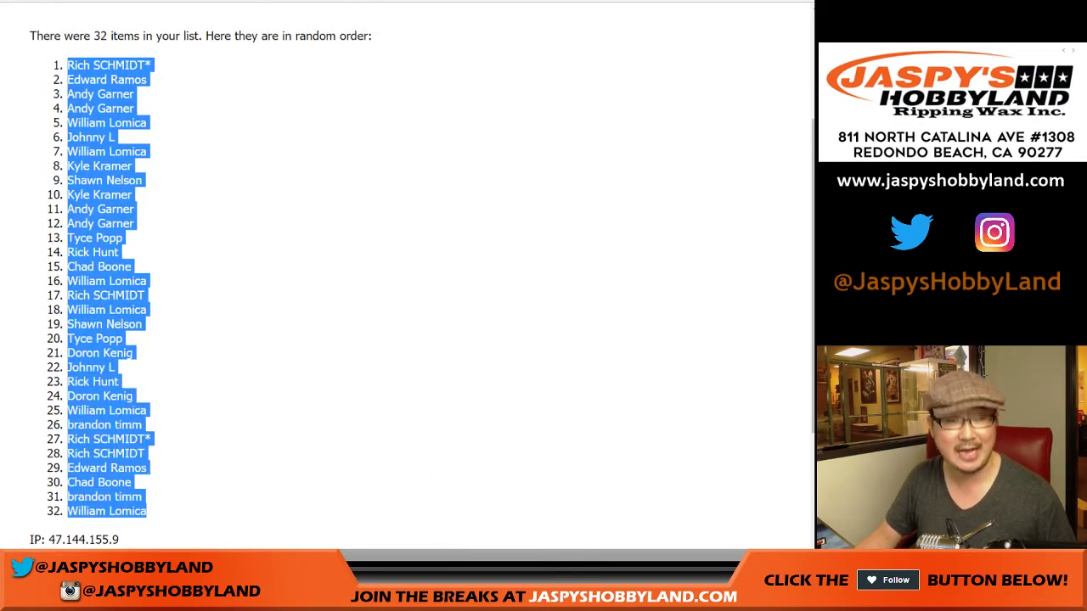
{"action": "scroll", "coordinate": [407, 272], "scroll_direction": "down", "scroll_amount": 4}
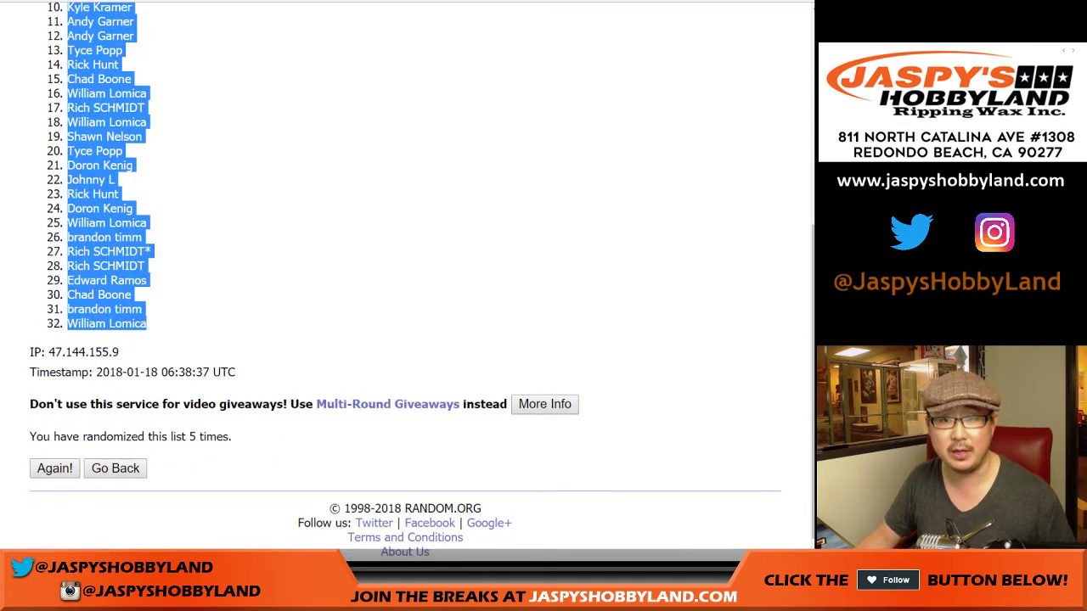
{"action": "key", "text": "ctrl+Tab"}
{"action": "right_click", "coordinate": [72, 90]}
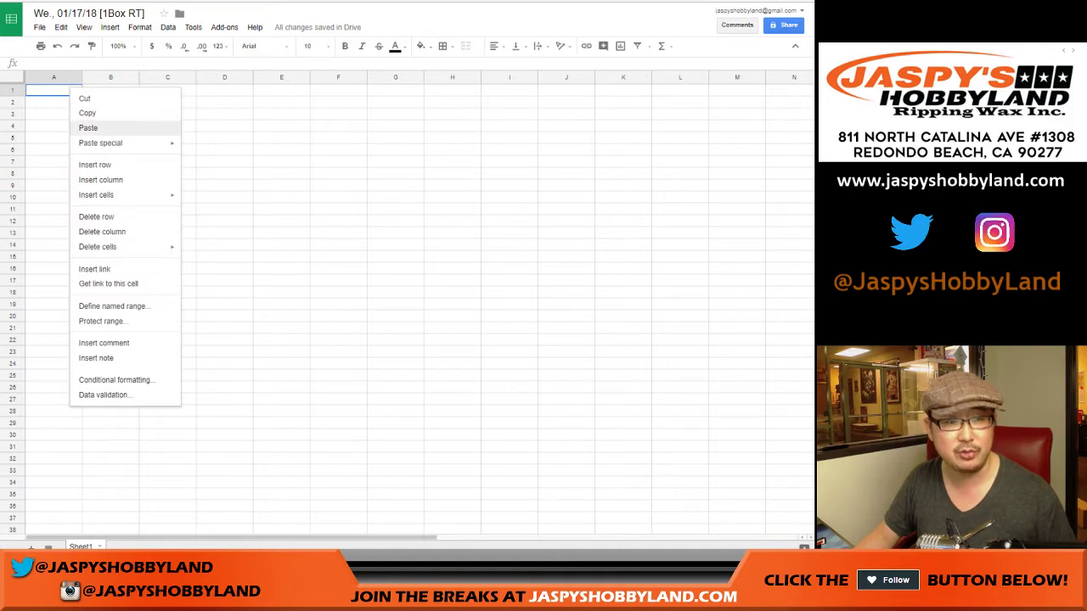
{"action": "left_click", "coordinate": [85, 127]}
- Randomize the list of NFL teams five times in the second List Randomizer page
{"action": "key", "text": "alt+Tab"}
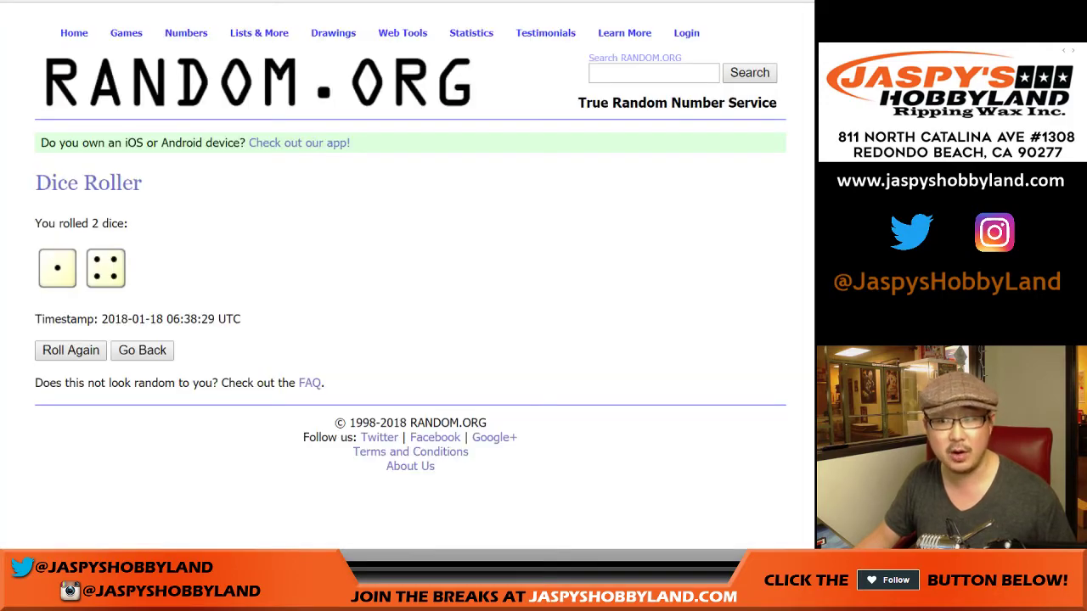
{"action": "key", "text": "ctrl+Tab"}
{"action": "scroll", "coordinate": [408, 272], "scroll_direction": "down", "scroll_amount": 3}
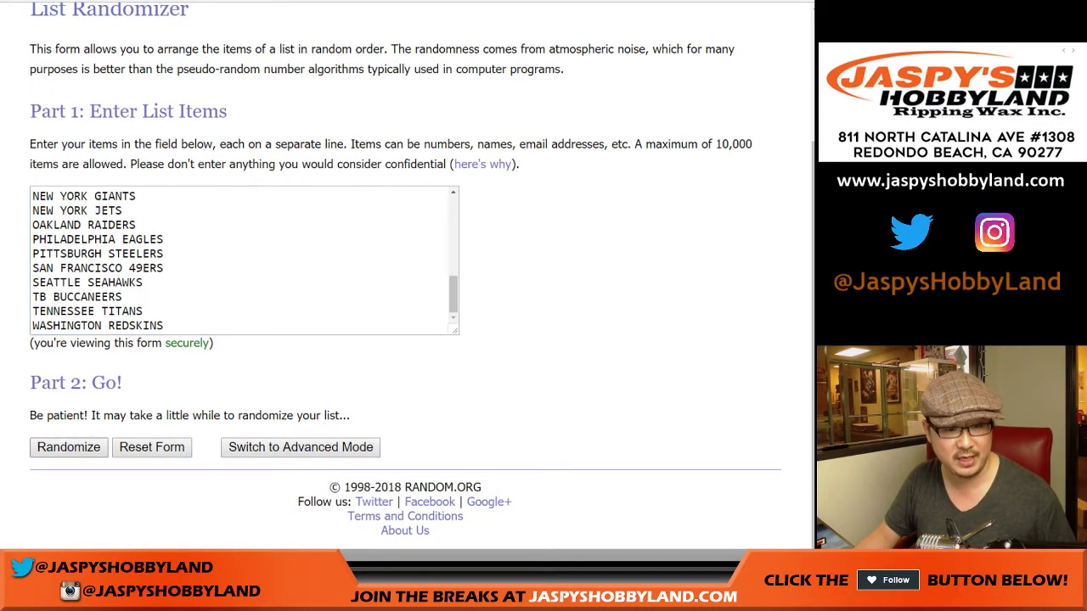
{"action": "left_click", "coordinate": [59, 447]}
{"action": "scroll", "coordinate": [60, 448], "scroll_direction": "down", "scroll_amount": 5}
{"action": "left_click", "coordinate": [59, 448]}
{"action": "scroll", "coordinate": [59, 447], "scroll_direction": "down", "scroll_amount": 5}
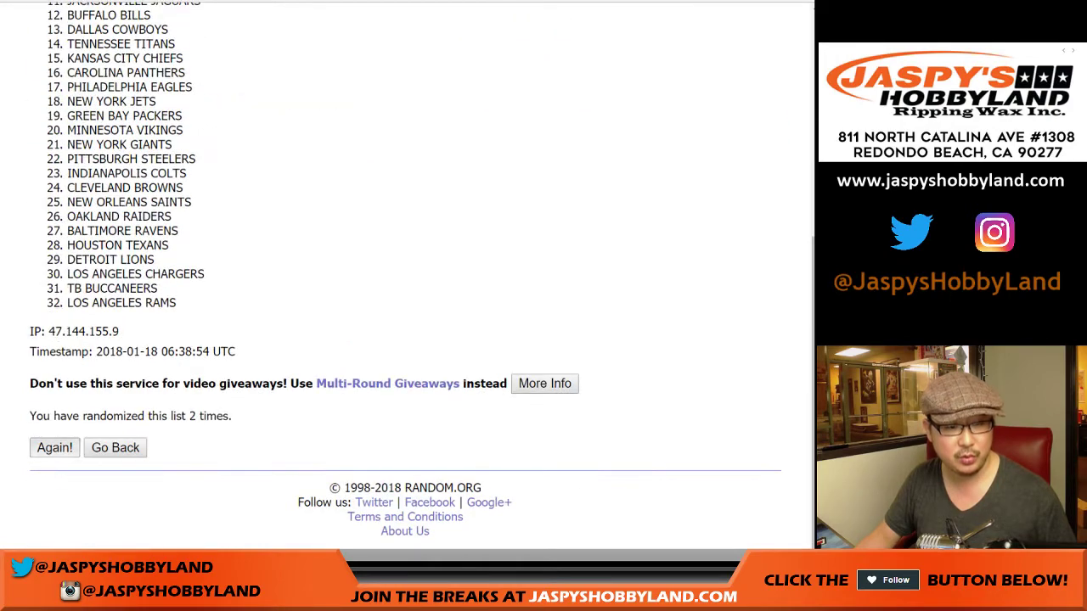
{"action": "left_click", "coordinate": [55, 447]}
{"action": "scroll", "coordinate": [407, 272], "scroll_direction": "down", "scroll_amount": 5}
{"action": "left_click", "coordinate": [55, 448]}
{"action": "scroll", "coordinate": [407, 272], "scroll_direction": "down", "scroll_amount": 5}
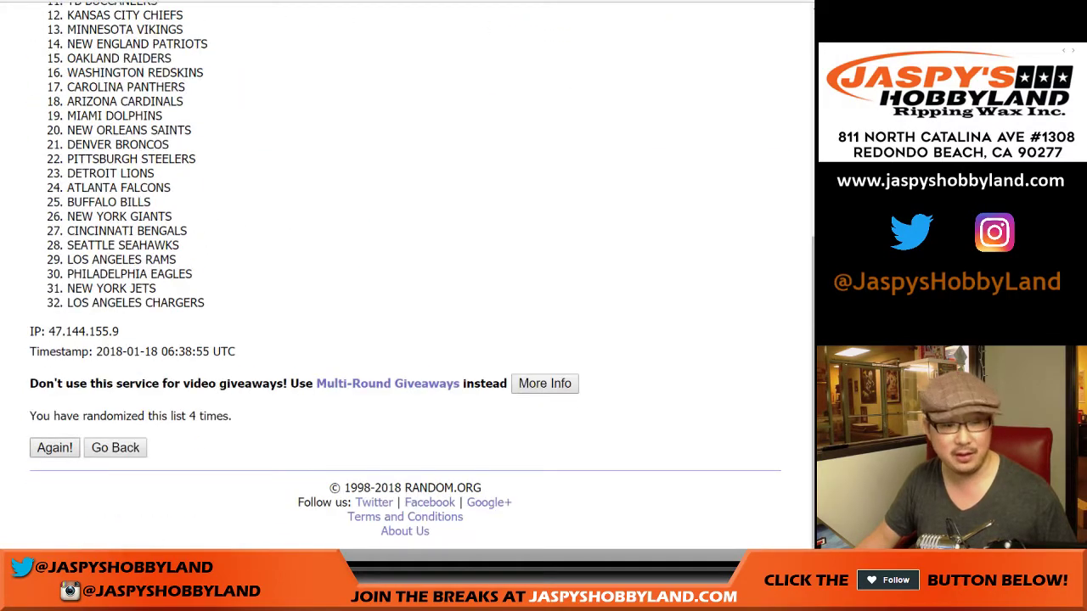
{"action": "left_click", "coordinate": [54, 448]}
{"action": "scroll", "coordinate": [55, 447], "scroll_direction": "down", "scroll_amount": 5}
{"action": "left_click_drag", "start_coordinate": [181, 416], "coordinate": [234, 417]}
{"action": "left_click", "coordinate": [246, 417]}
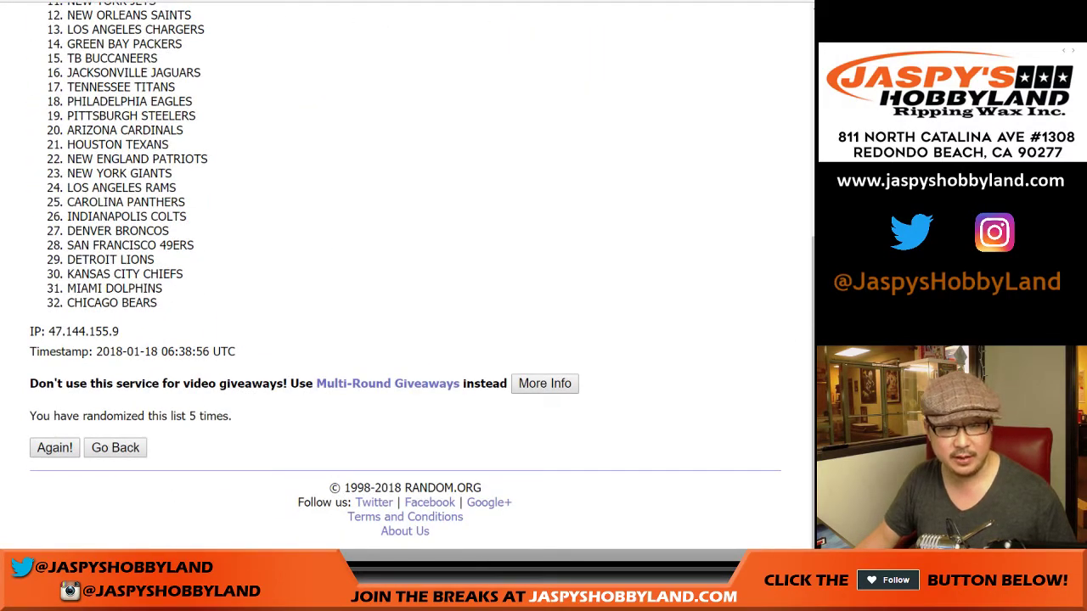
- Copy the randomized team list and paste it beside the names in the Google Sheets spreadsheet, starting at cell B1
{"action": "scroll", "coordinate": [408, 272], "scroll_direction": "up", "scroll_amount": 2}
{"action": "left_click_drag", "start_coordinate": [67, 42], "coordinate": [157, 490]}
{"action": "key", "text": "ctrl+c"}
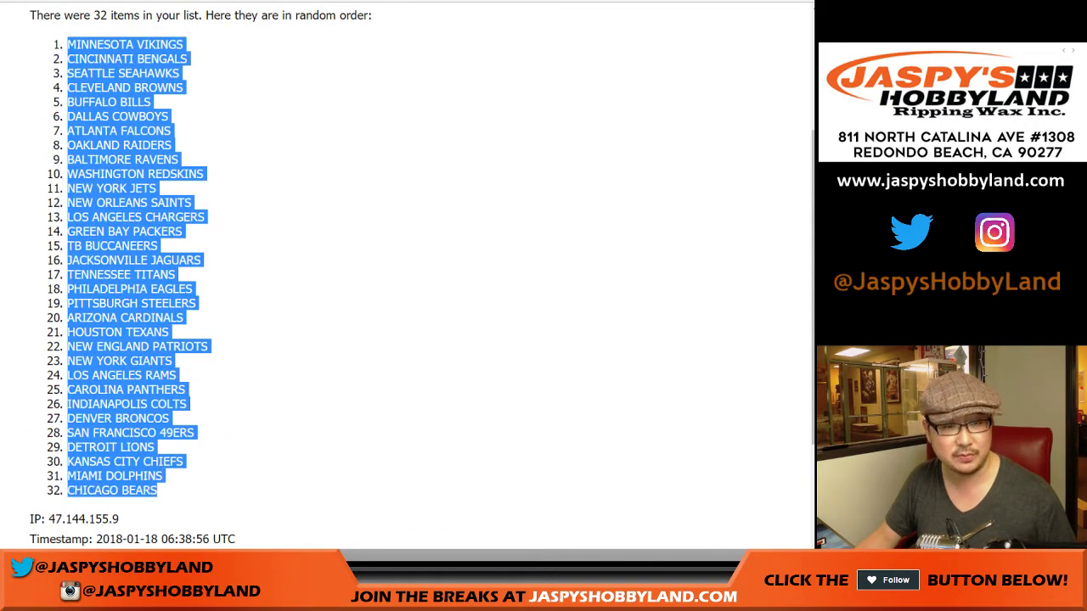
{"action": "key", "text": "ctrl+Tab"}
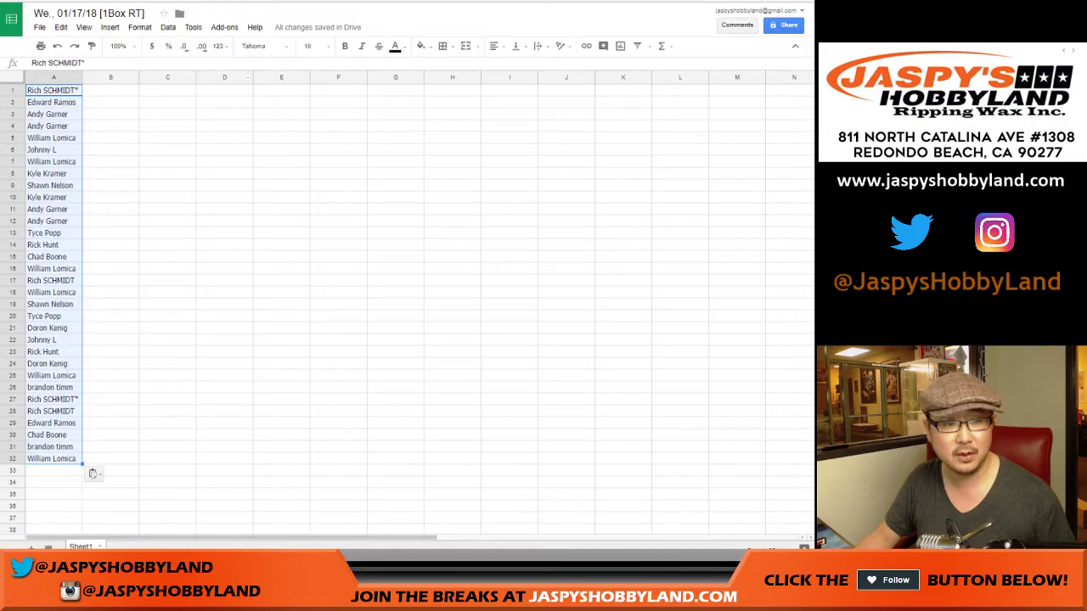
{"action": "left_click", "coordinate": [116, 89]}
{"action": "right_click", "coordinate": [117, 88]}
{"action": "left_click", "coordinate": [136, 128]}
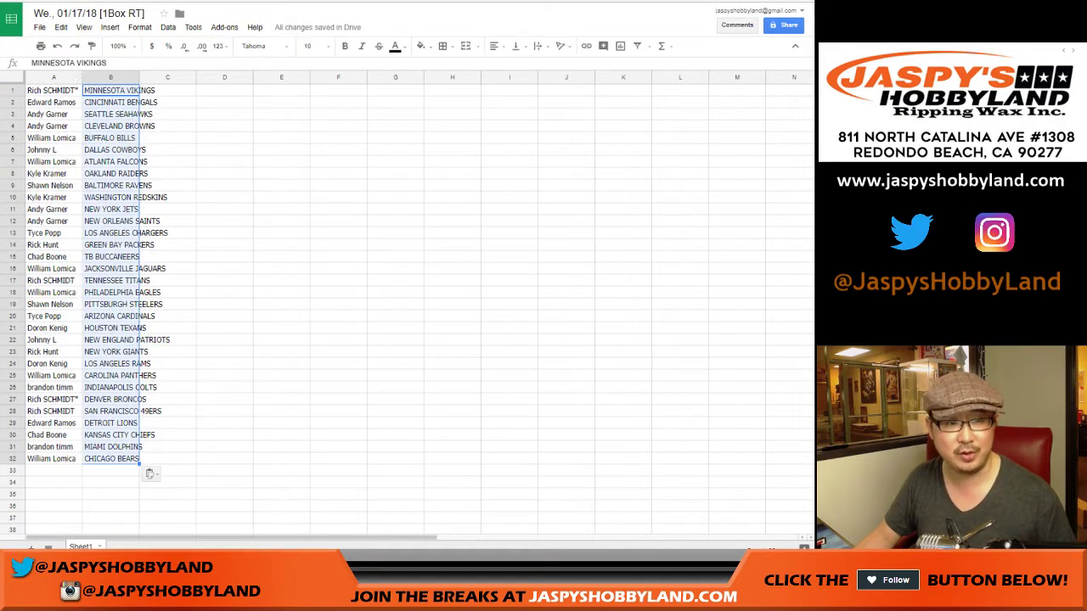
- Format the entire sheet with the Roboto font at size 14
{"action": "left_click", "coordinate": [13, 78]}
{"action": "left_click", "coordinate": [265, 47]}
{"action": "left_click", "coordinate": [264, 65]}
{"action": "left_click", "coordinate": [307, 46]}
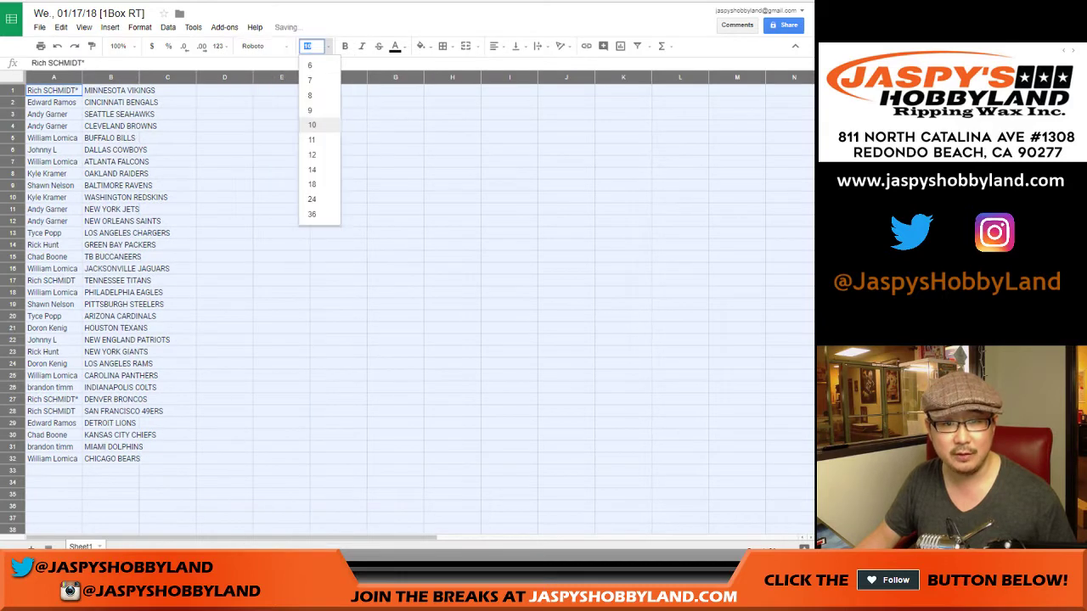
{"action": "left_click", "coordinate": [316, 169]}
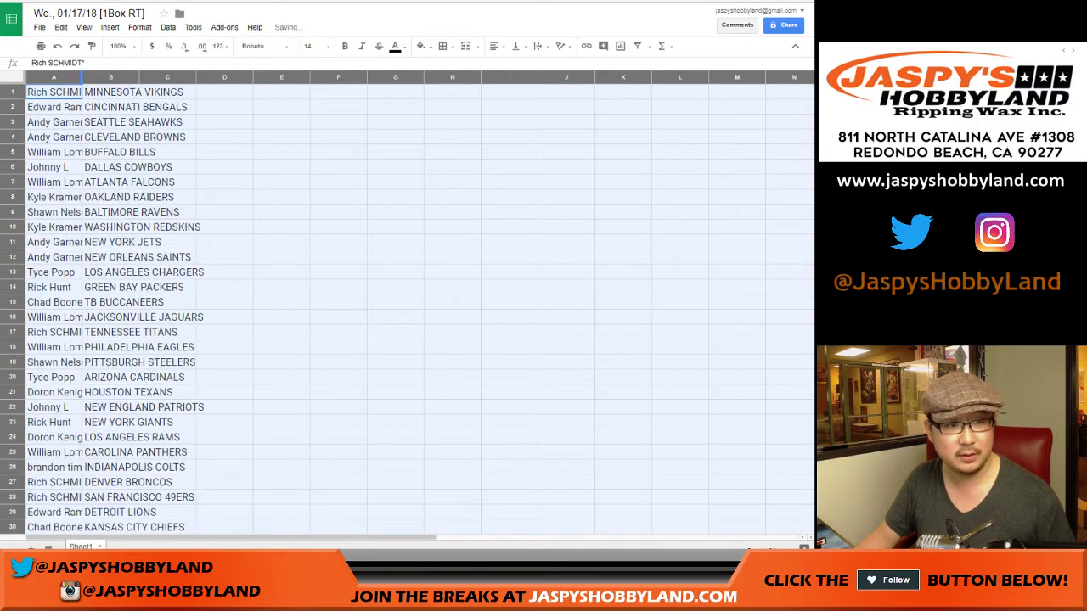
- Fit the column widths to their contents and set the whole sheet's font size to 13
{"action": "double_click", "coordinate": [82, 77]}
{"action": "left_click", "coordinate": [307, 46]}
{"action": "type", "text": "13"}
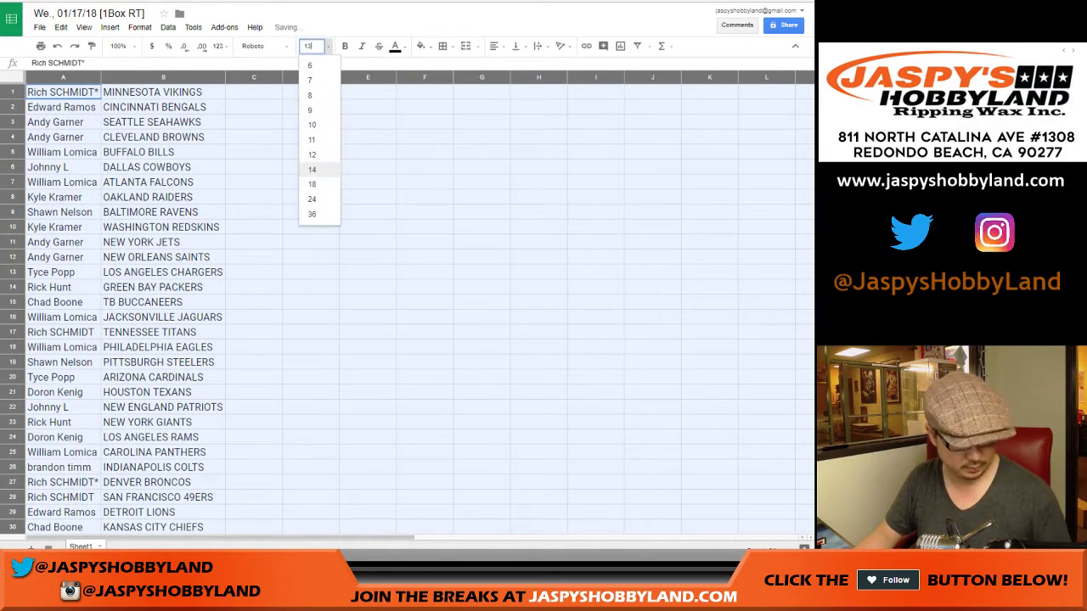
{"action": "key", "text": "Return"}
- Go through rows 1 to 16 in order, highlighting each one to read out the participant and assigned team
{"action": "left_click", "coordinate": [12, 91]}
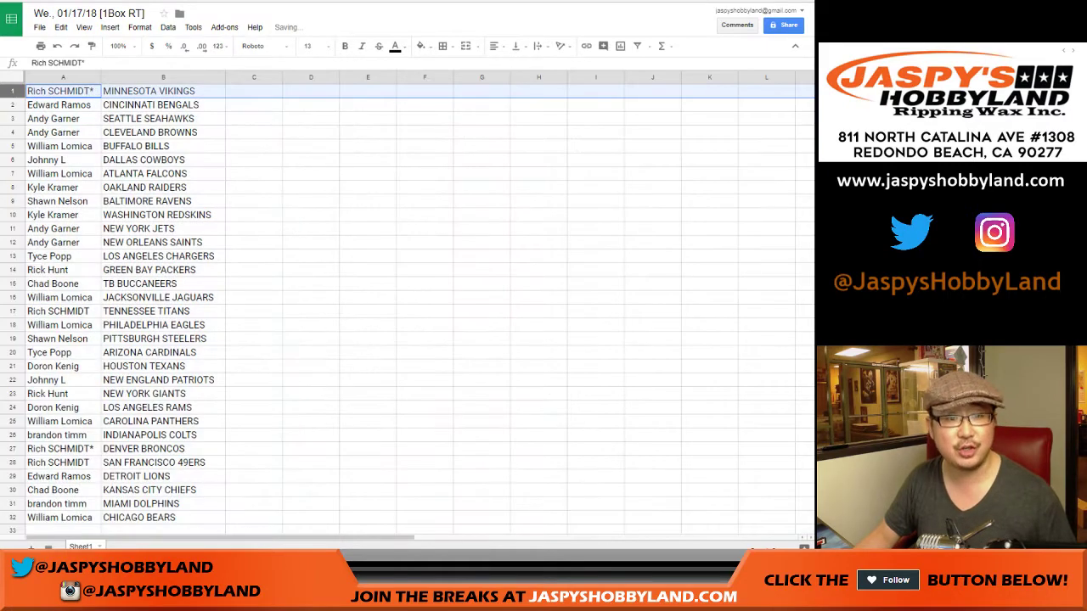
{"action": "left_click", "coordinate": [12, 105]}
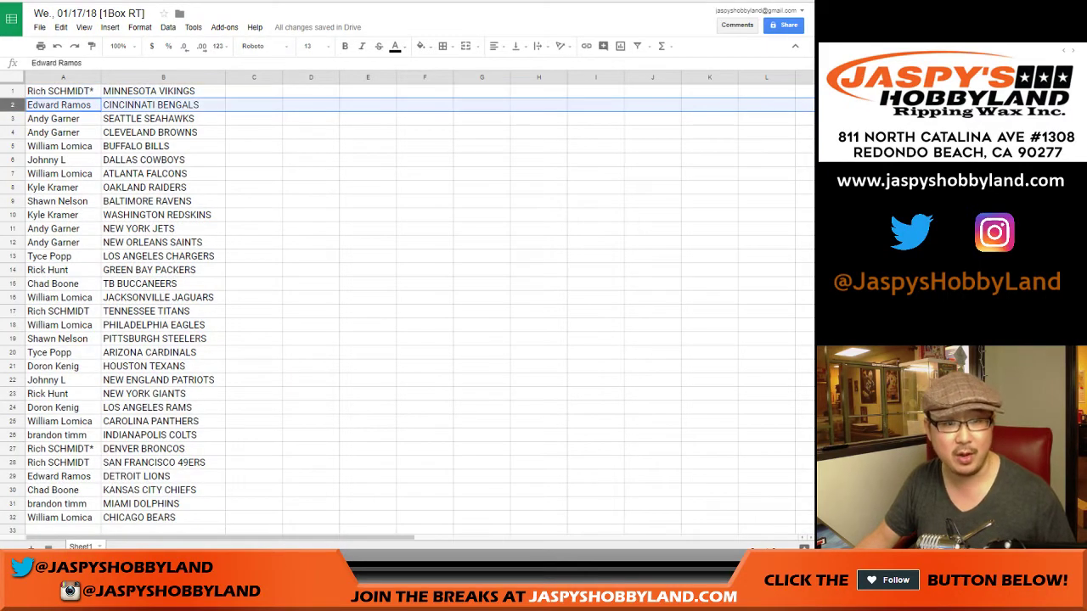
{"action": "left_click_drag", "start_coordinate": [12, 119], "coordinate": [12, 133]}
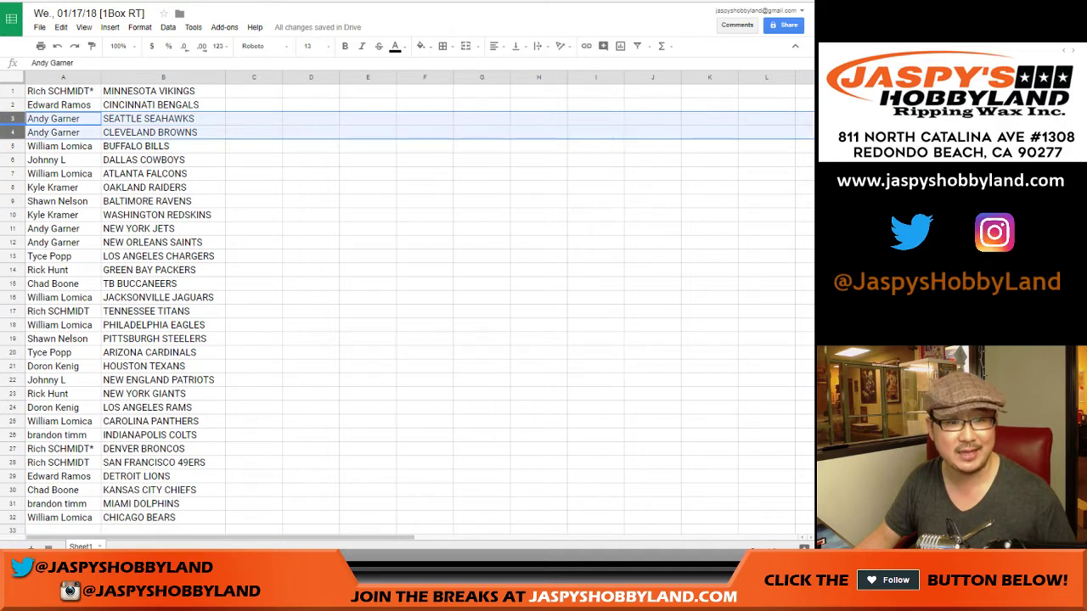
{"action": "left_click", "coordinate": [12, 146]}
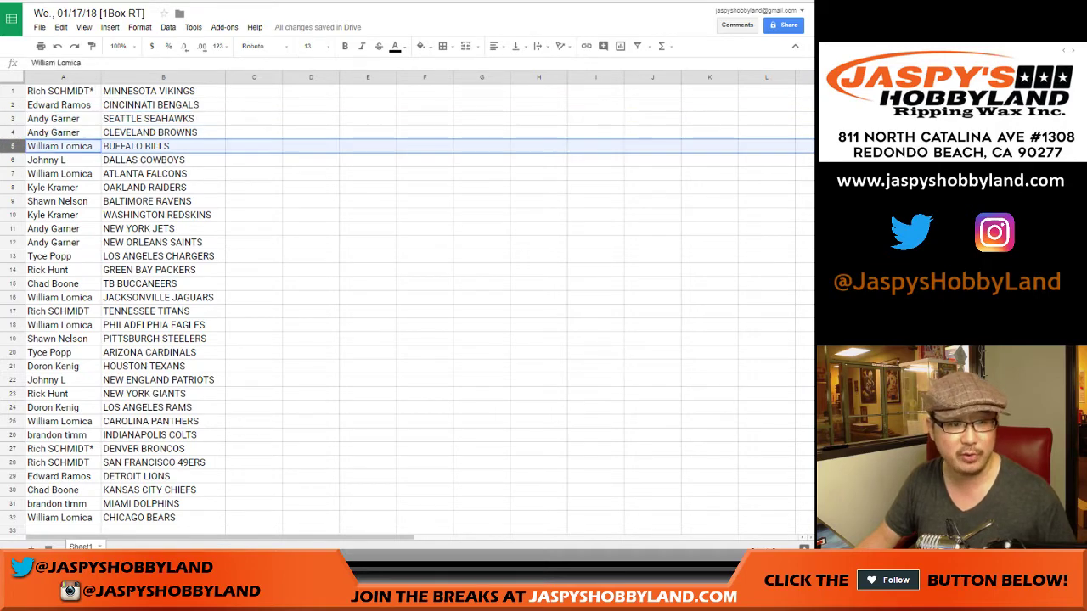
{"action": "left_click", "coordinate": [12, 160]}
{"action": "left_click", "coordinate": [12, 173]}
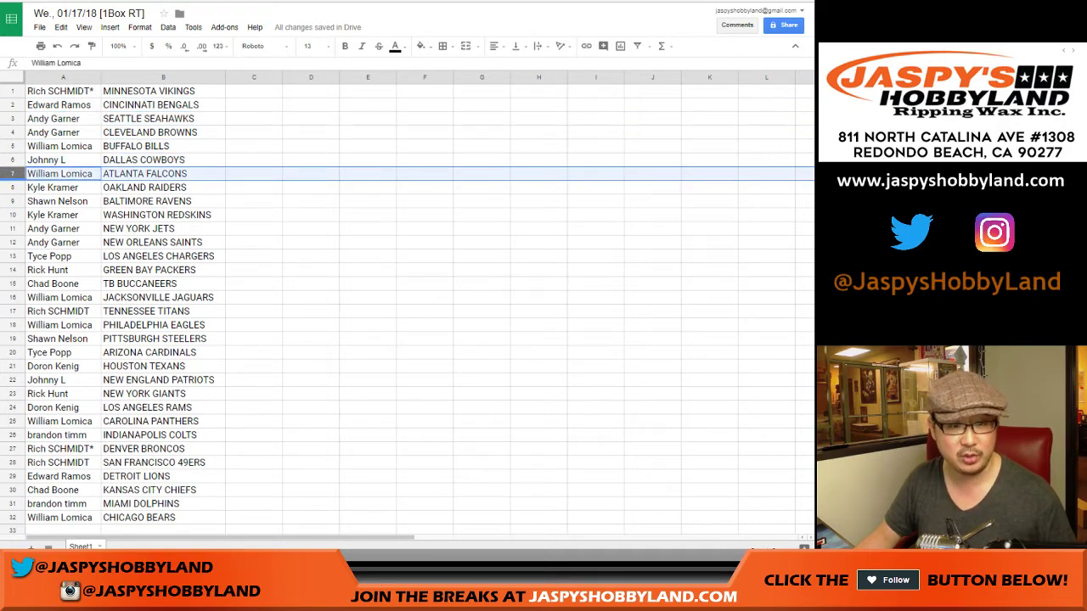
{"action": "left_click", "coordinate": [12, 188]}
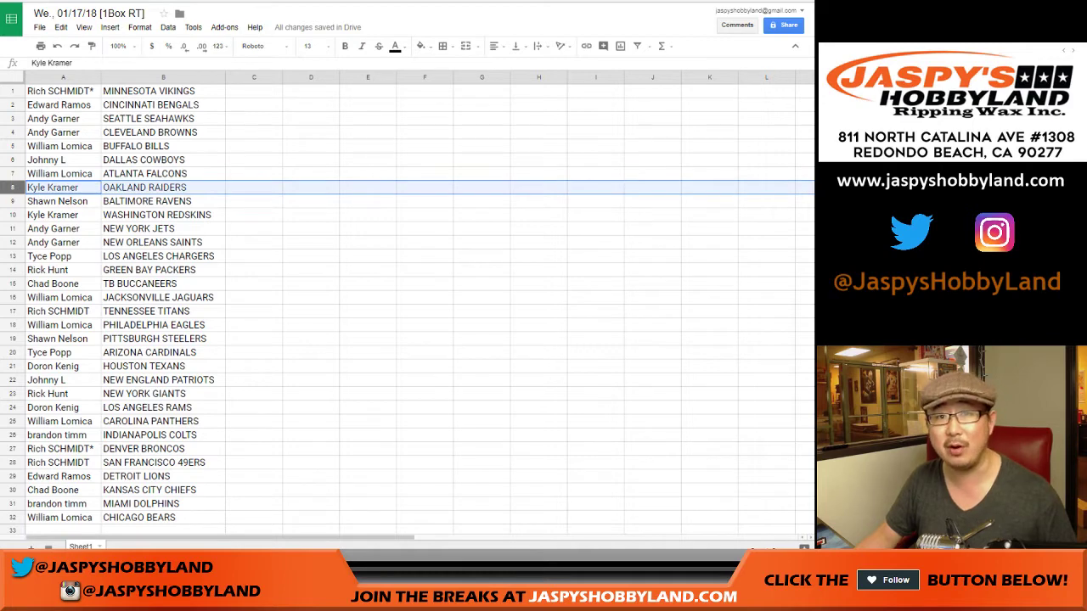
{"action": "left_click", "coordinate": [12, 201]}
{"action": "left_click", "coordinate": [12, 215]}
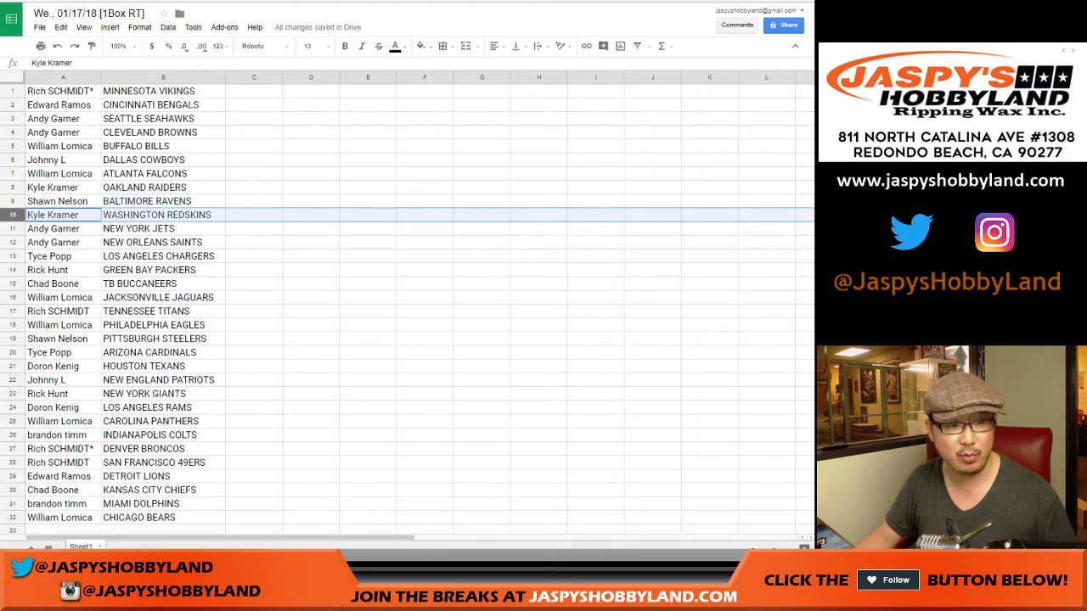
{"action": "left_click", "coordinate": [12, 229]}
{"action": "left_click_drag", "start_coordinate": [12, 228], "coordinate": [11, 242]}
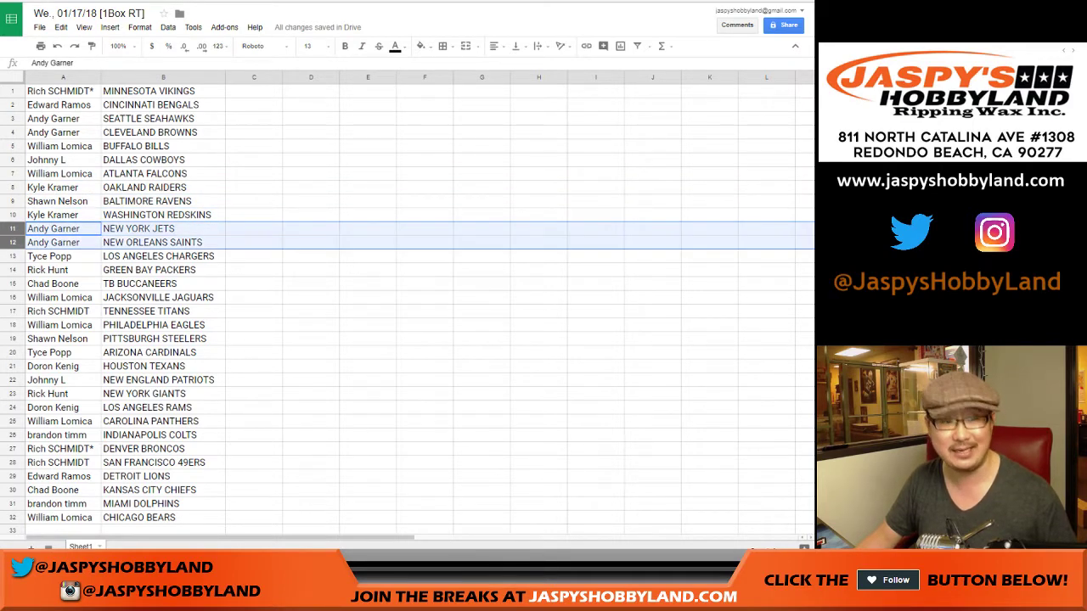
{"action": "left_click", "coordinate": [12, 256]}
{"action": "left_click", "coordinate": [12, 270]}
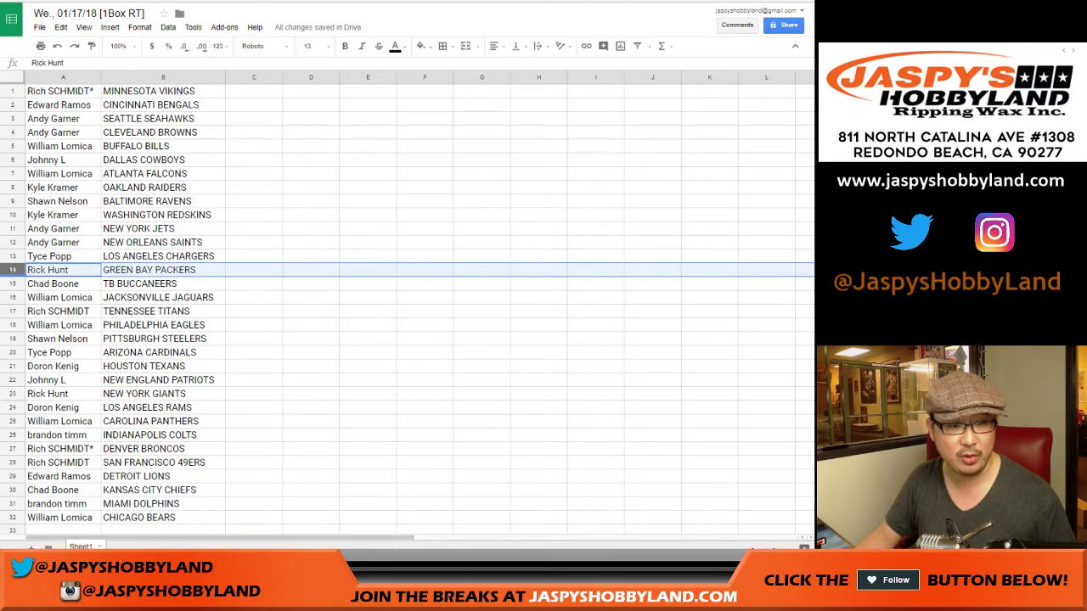
{"action": "left_click", "coordinate": [12, 284]}
{"action": "left_click", "coordinate": [12, 298]}
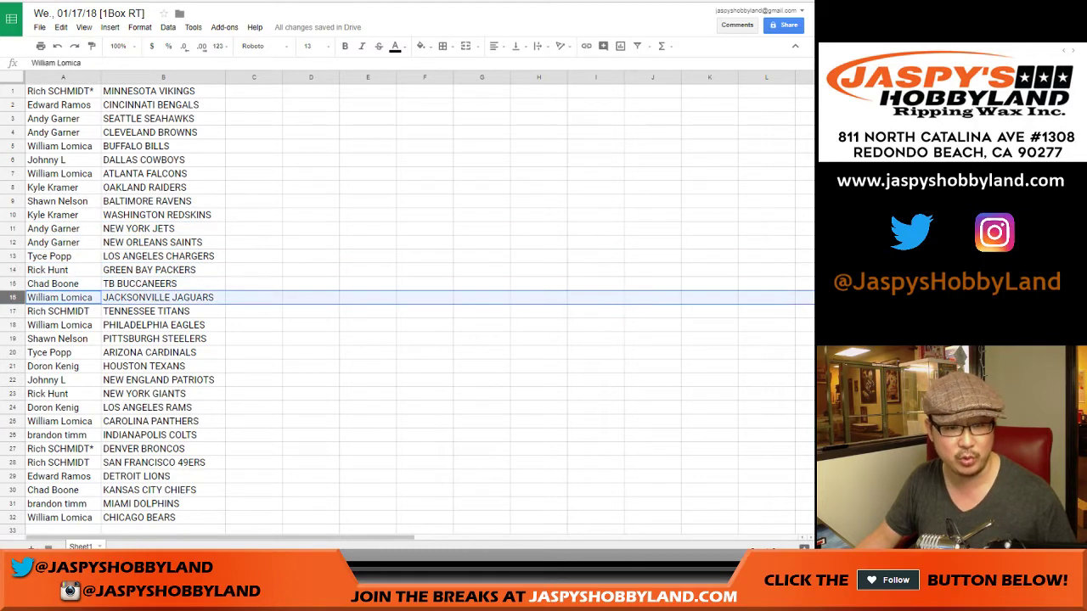
- Go through rows 17 to 32 in order, highlighting each one to read out the participant and assigned team
{"action": "scroll", "coordinate": [12, 297], "scroll_direction": "down", "scroll_amount": 2}
{"action": "left_click", "coordinate": [12, 215]}
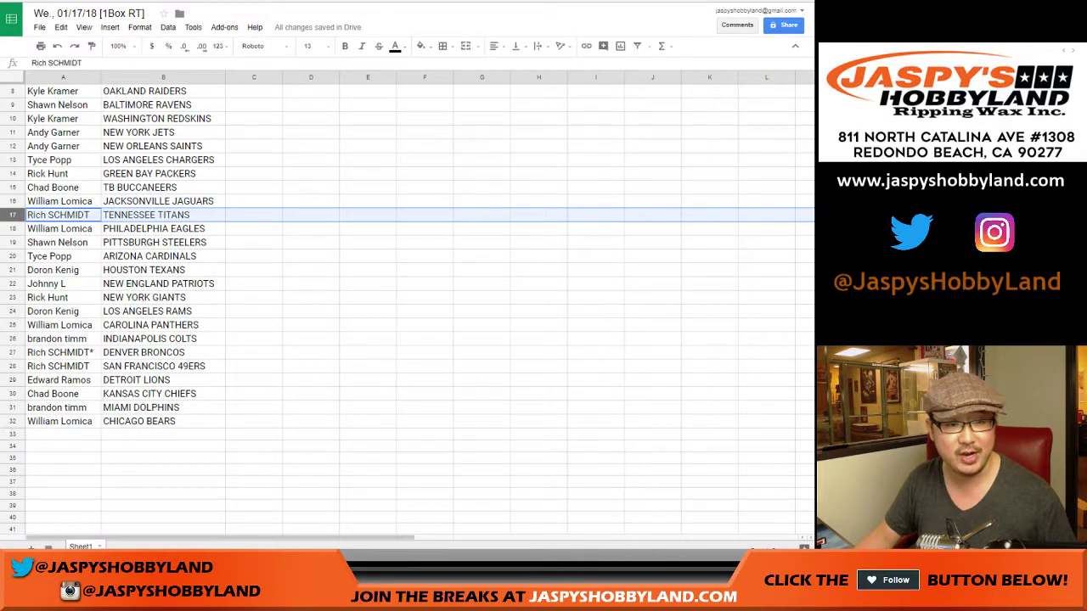
{"action": "left_click", "coordinate": [12, 229]}
{"action": "left_click", "coordinate": [12, 243]}
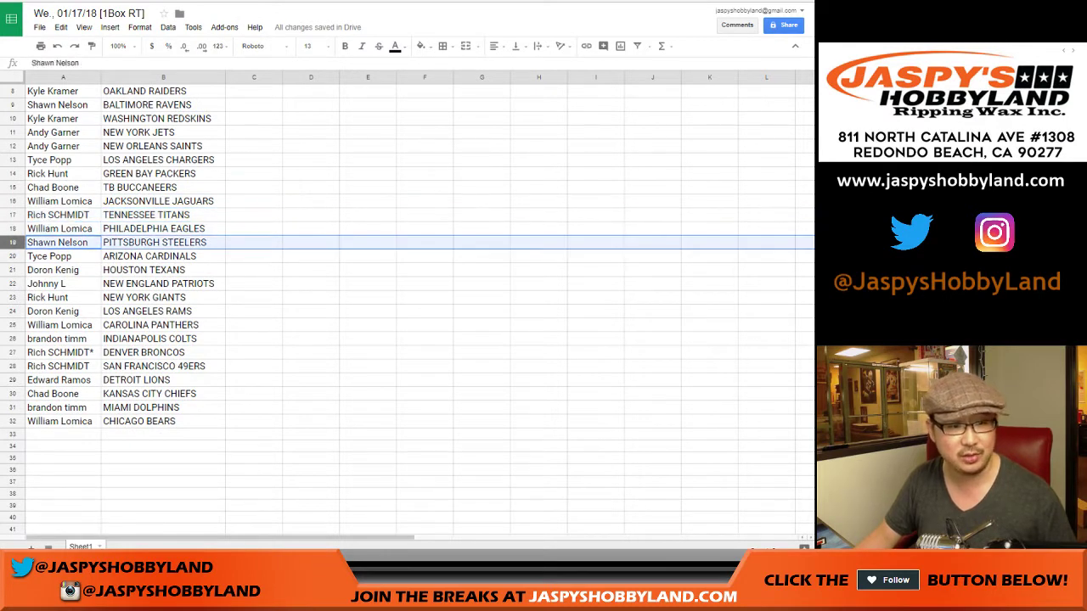
{"action": "left_click", "coordinate": [12, 257]}
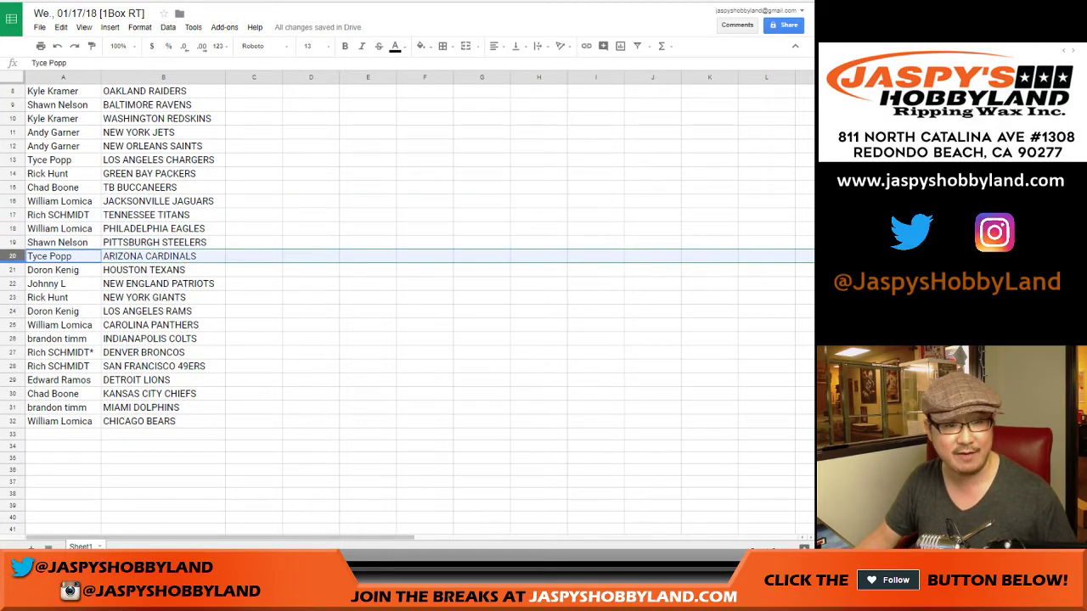
{"action": "left_click", "coordinate": [12, 270]}
{"action": "left_click", "coordinate": [12, 284]}
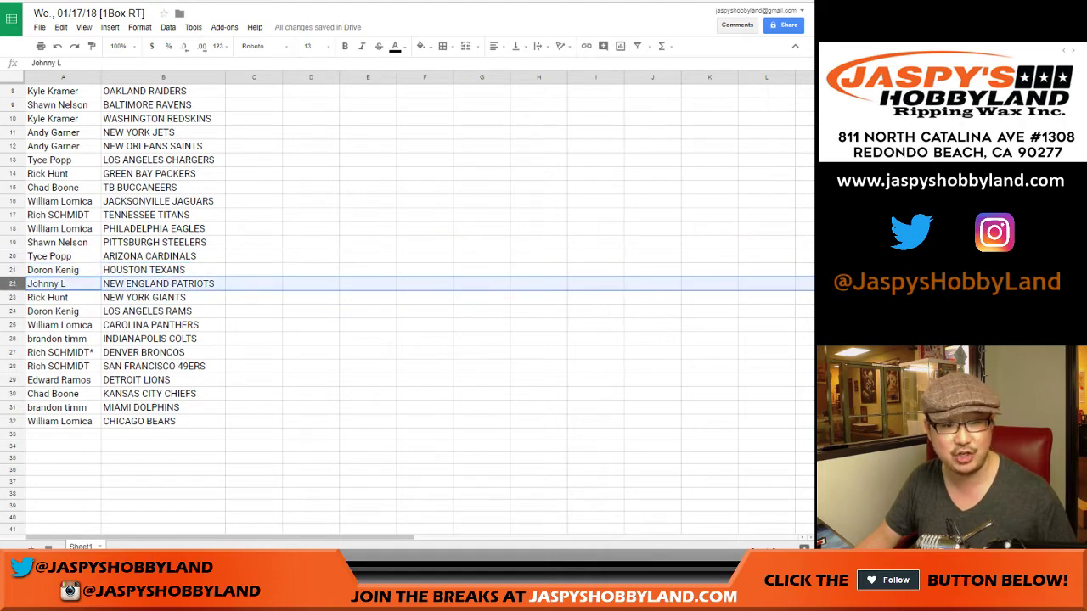
{"action": "left_click", "coordinate": [11, 298]}
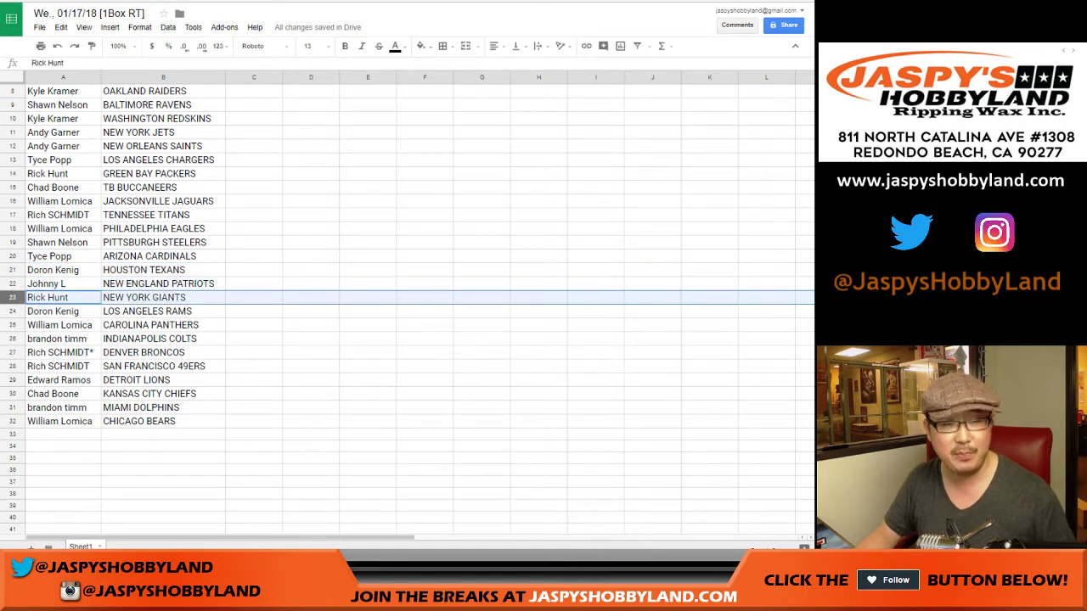
{"action": "left_click", "coordinate": [13, 311]}
{"action": "left_click", "coordinate": [13, 326]}
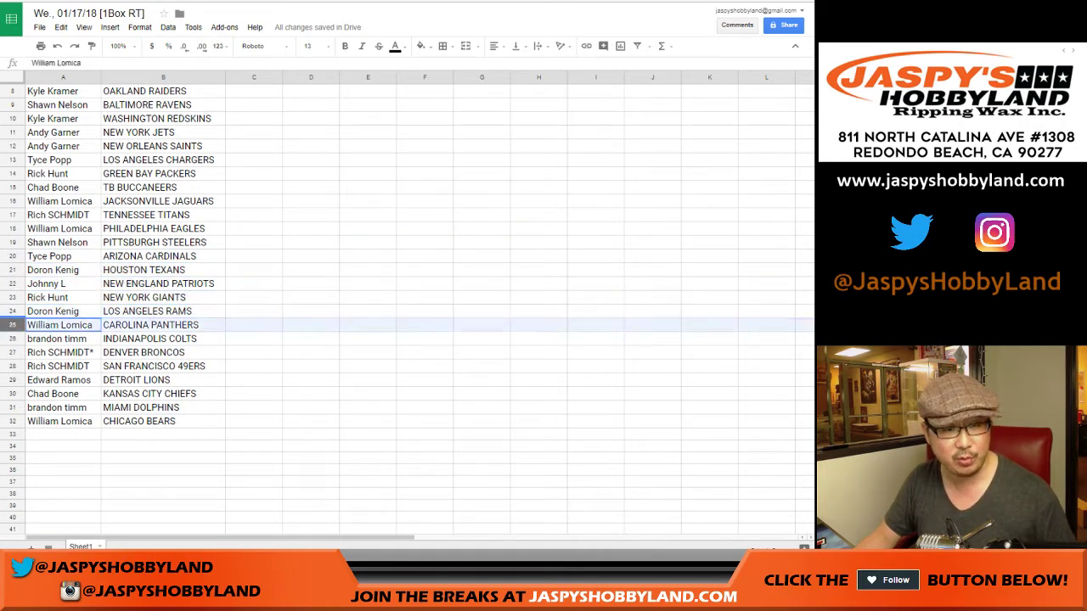
{"action": "left_click", "coordinate": [13, 339]}
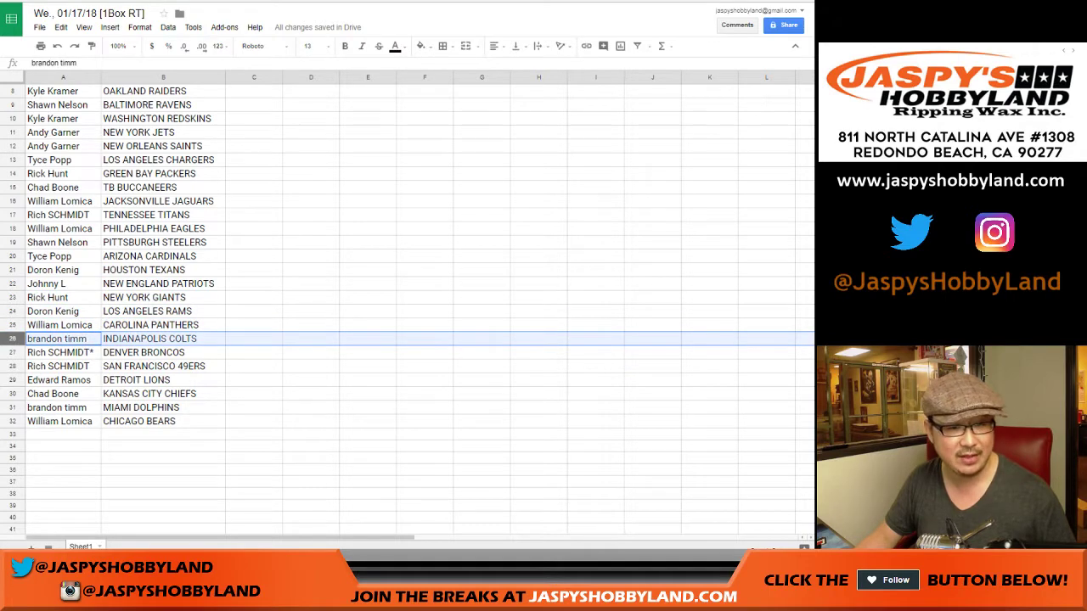
{"action": "left_click", "coordinate": [13, 352]}
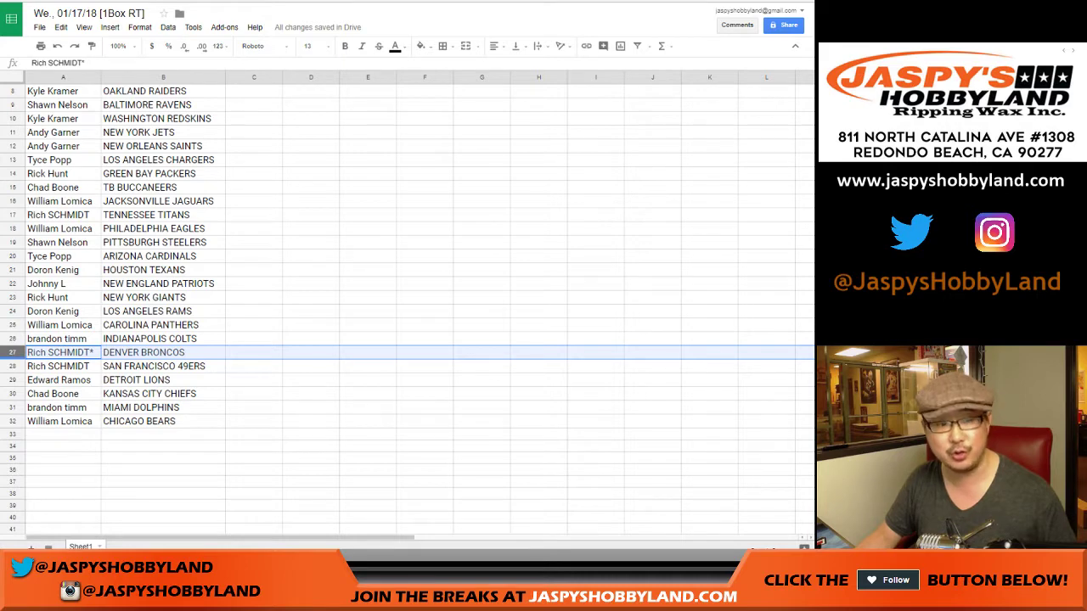
{"action": "left_click", "coordinate": [12, 366]}
{"action": "left_click", "coordinate": [12, 380]}
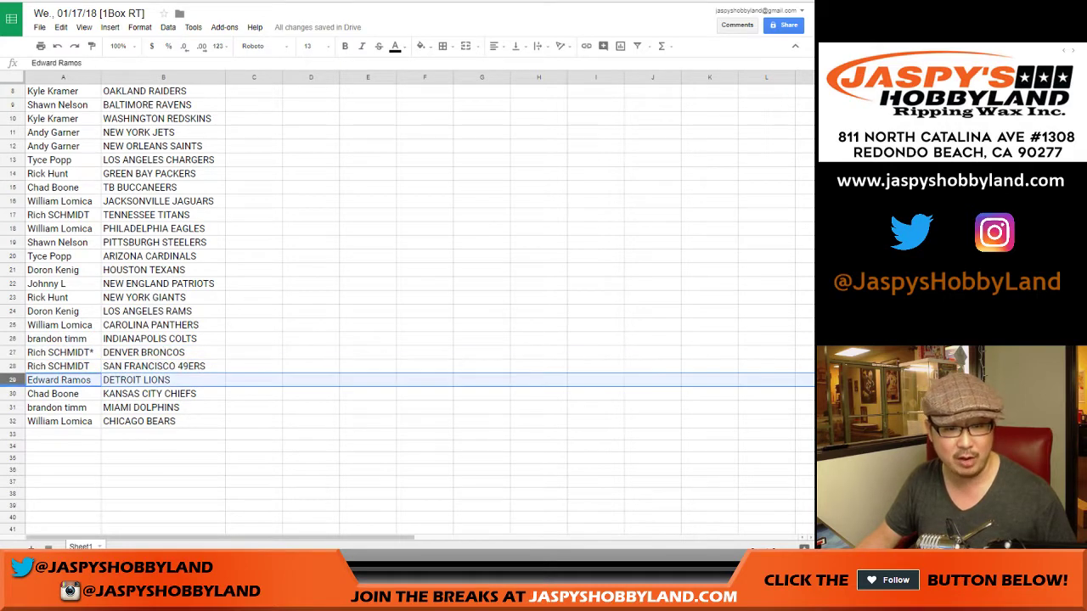
{"action": "left_click", "coordinate": [13, 394]}
{"action": "left_click", "coordinate": [13, 408]}
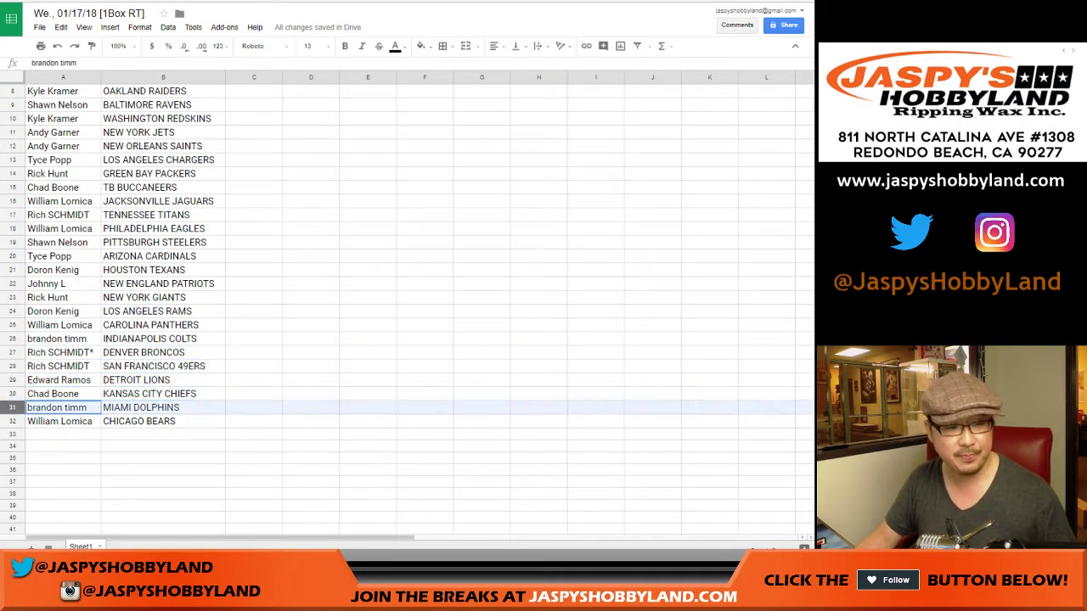
{"action": "left_click", "coordinate": [13, 421]}
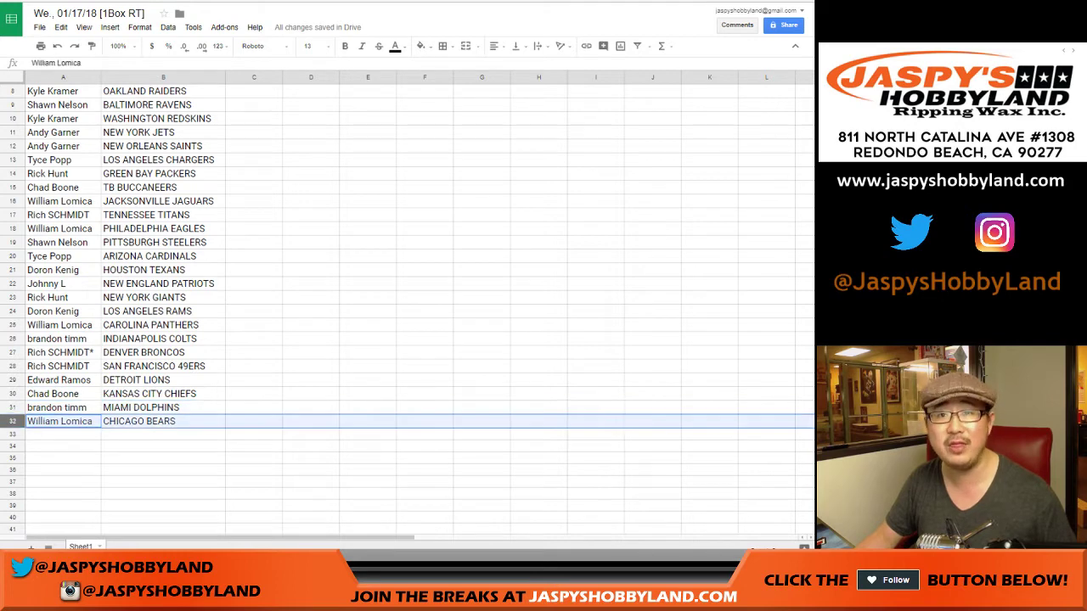
- Sort the whole sheet alphabetically from A to Z by the team names in column B
{"action": "scroll", "coordinate": [408, 305], "scroll_direction": "up", "scroll_amount": 3}
{"action": "left_click", "coordinate": [163, 78]}
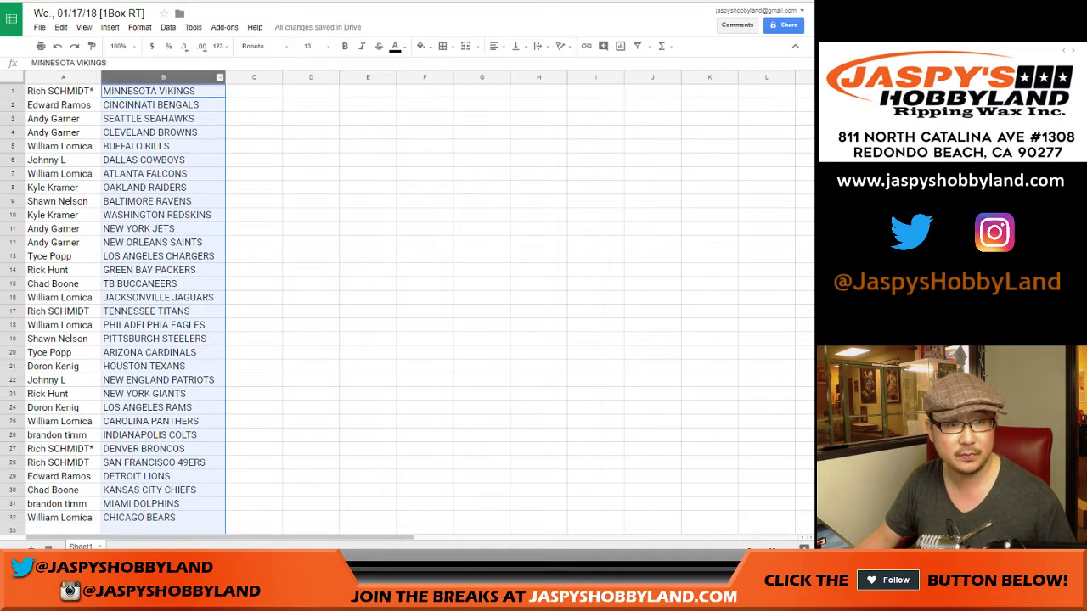
{"action": "left_click", "coordinate": [168, 27]}
{"action": "left_click", "coordinate": [227, 45]}
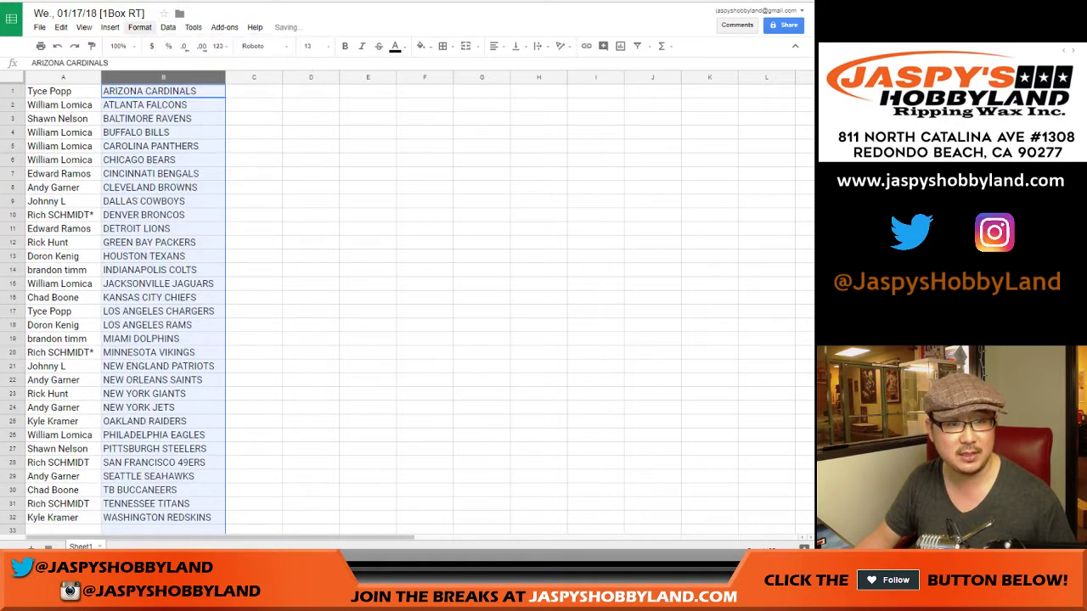
- Rename the spreadsheet as "We., 01/17/18 [1Box RT] #27 - 2017 Panini IMMACULATE Football (NFL)"
{"action": "type", "text": "#"}
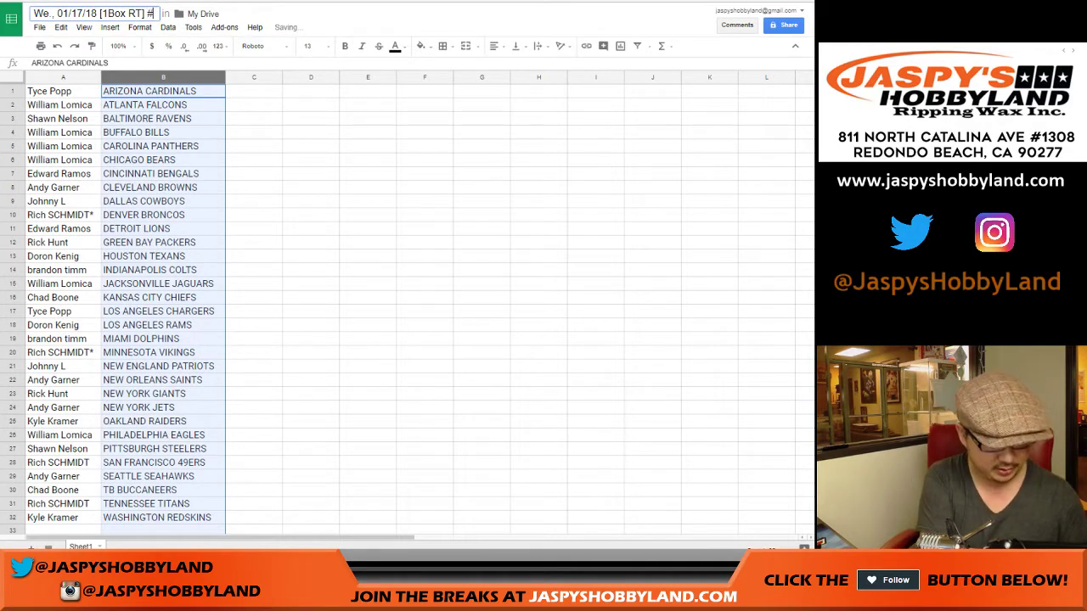
{"action": "type", "text": "27 - 2017 "}
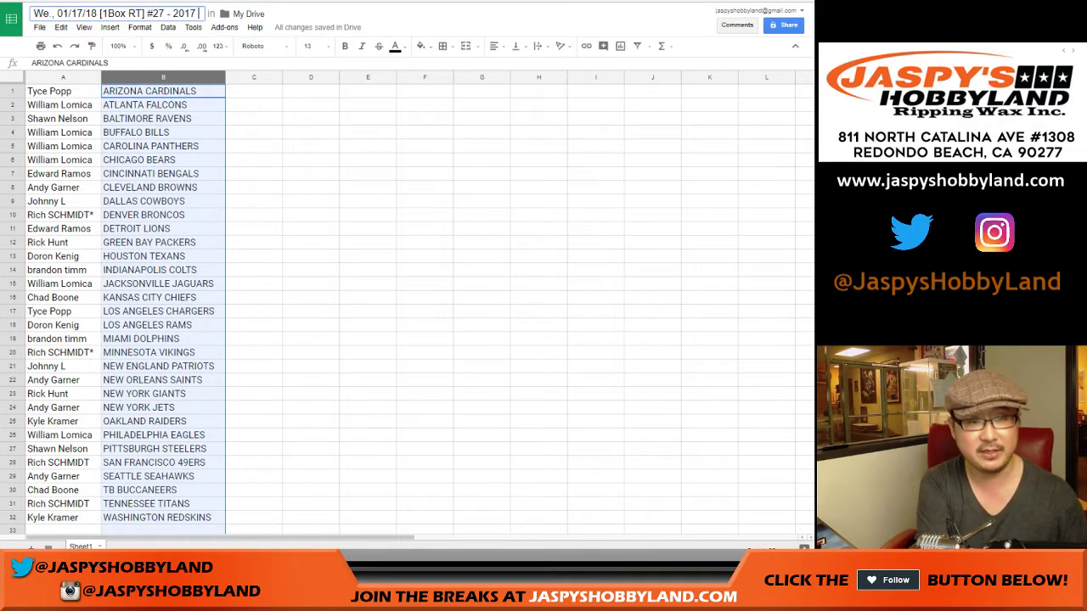
{"action": "type", "text": "Panini IMMACULATE "}
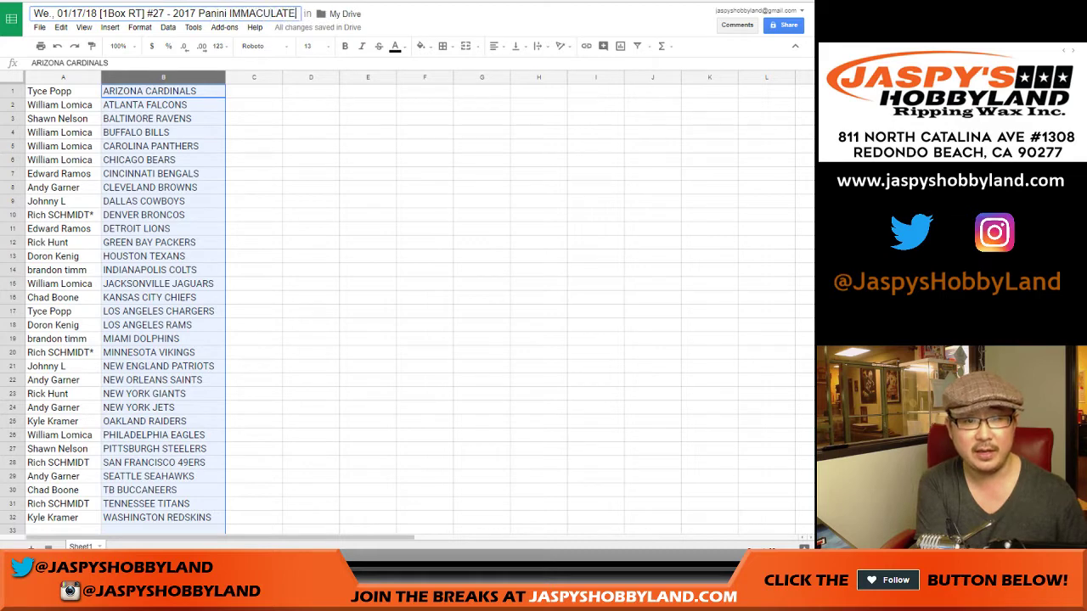
{"action": "type", "text": "Football (NFL)"}
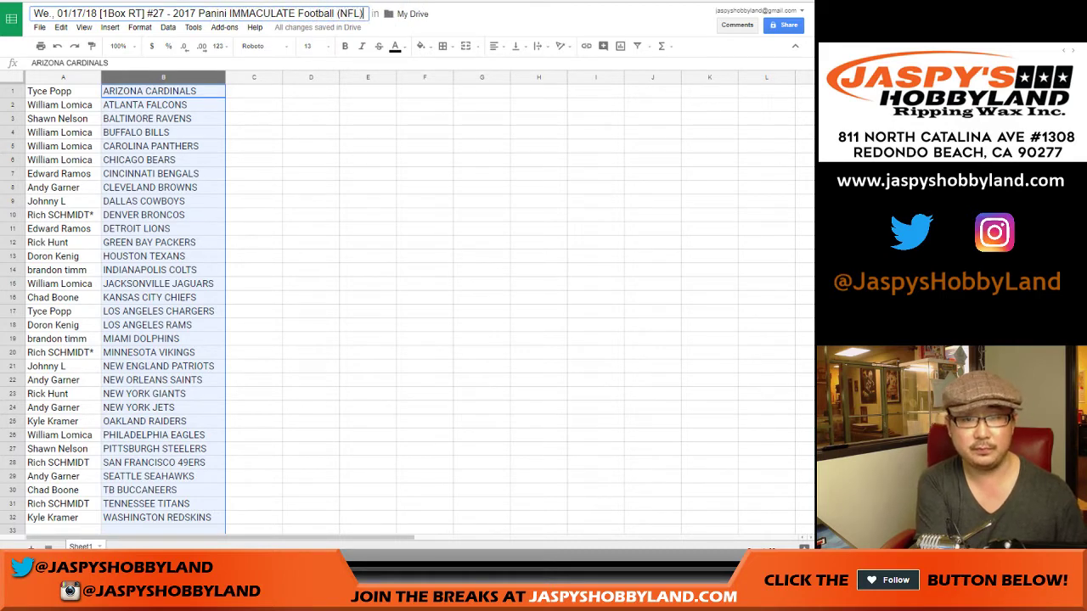
{"action": "key", "text": "Return"}
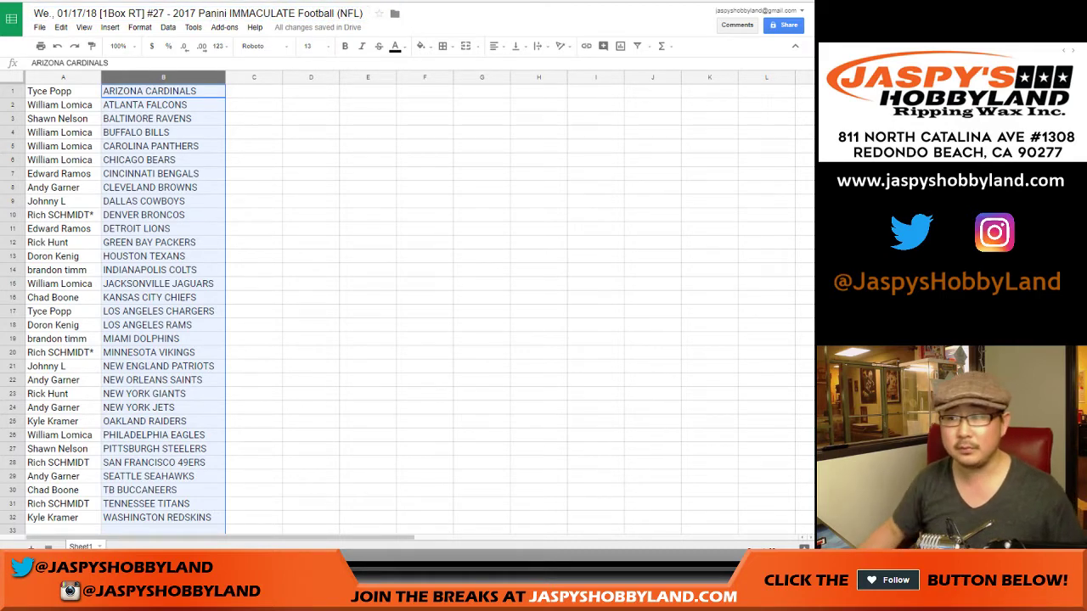
- Highlight the Arizona Cardinals, Seattle Seahawks, Los Angeles Rams and Houston Texans rows together for review, and clear the highlighting by selecting cell C13
{"action": "left_click", "coordinate": [13, 91]}
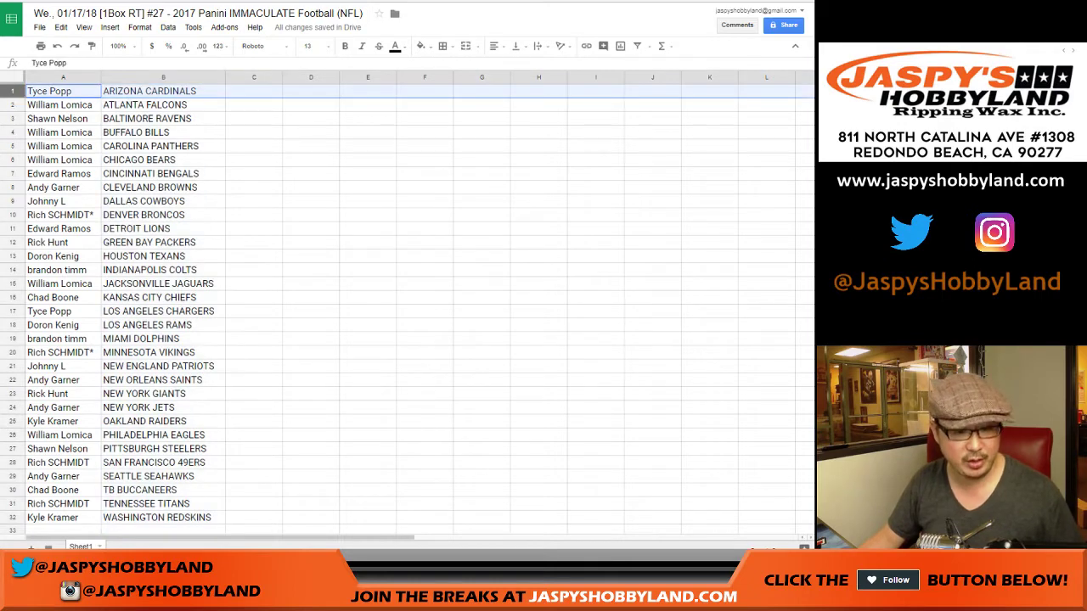
{"action": "left_click", "coordinate": [13, 477], "text": "ctrl"}
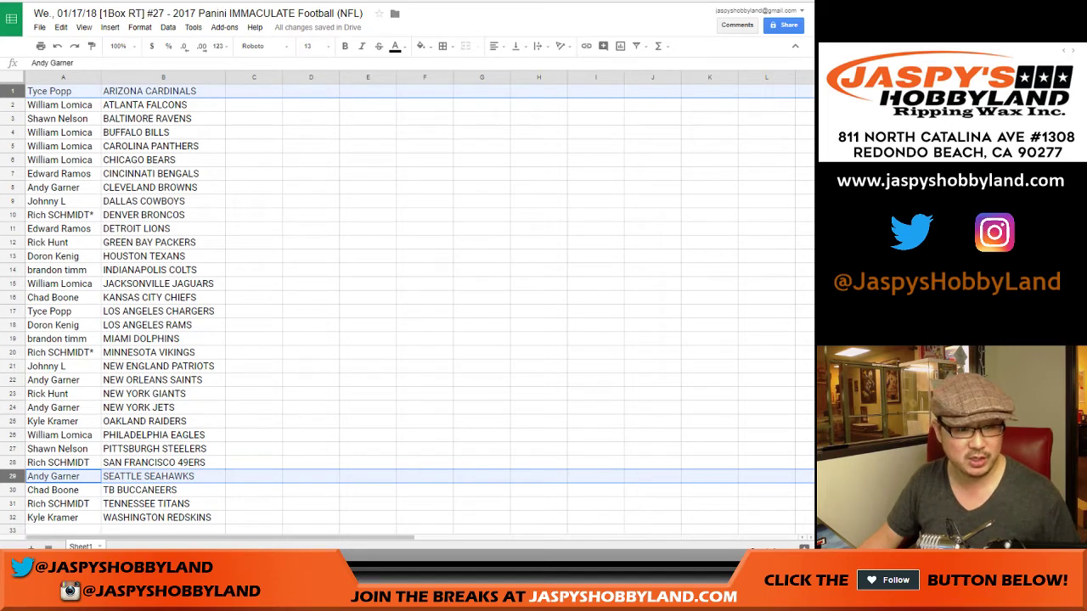
{"action": "left_click", "coordinate": [13, 325], "text": "ctrl"}
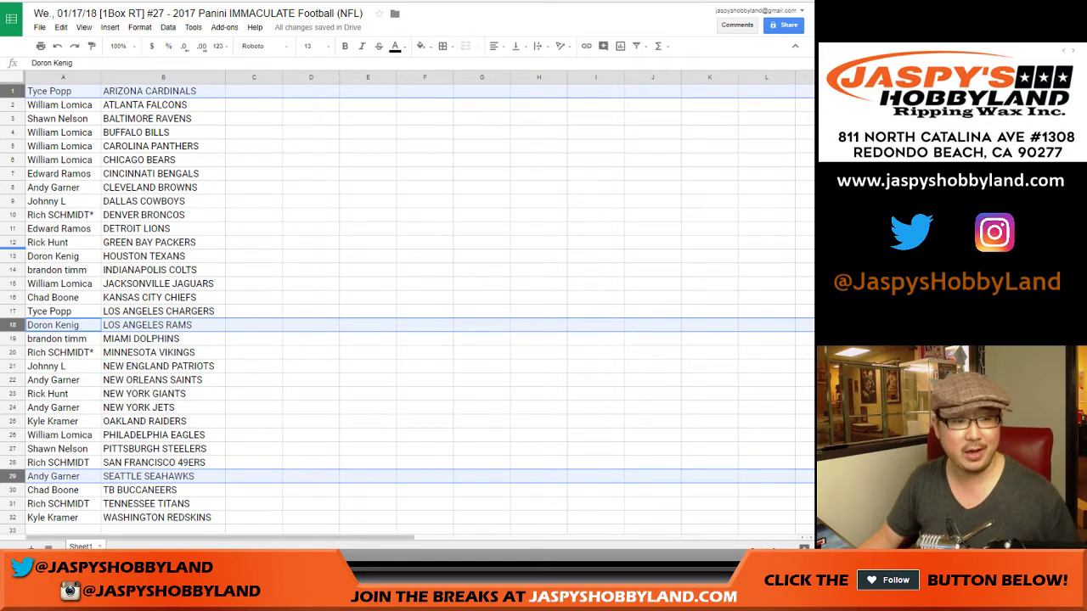
{"action": "left_click", "coordinate": [13, 255], "text": "ctrl"}
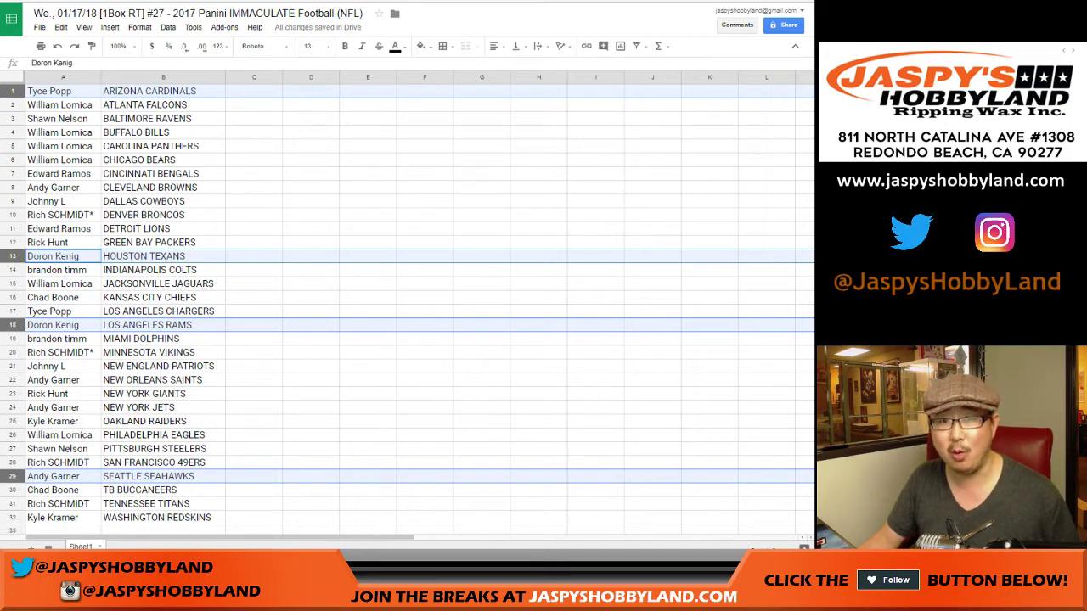
{"action": "left_click", "coordinate": [254, 256]}
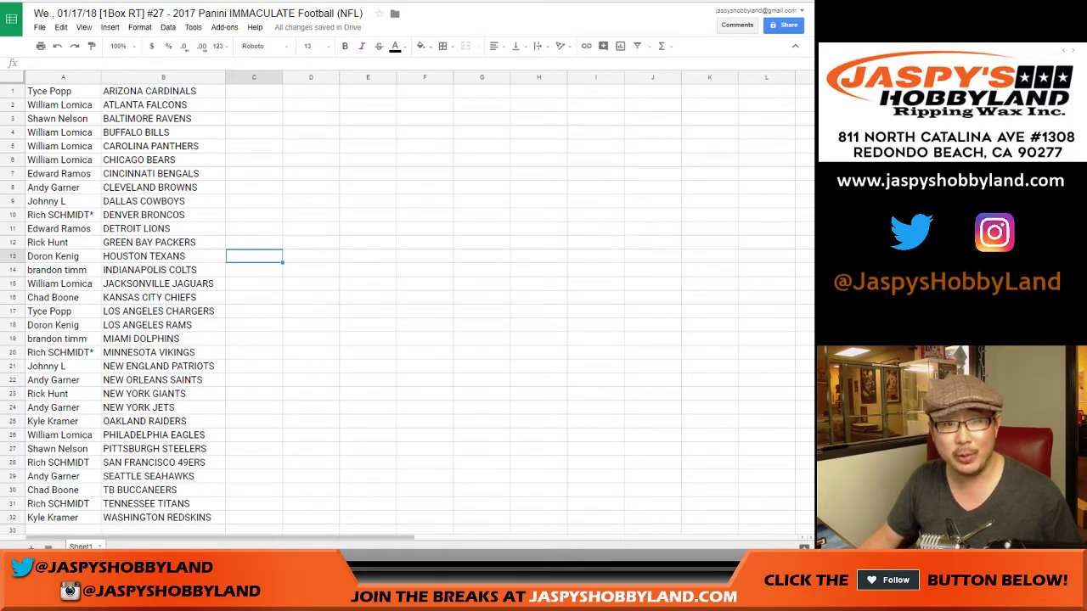
- Switch to RANDOM.ORG's Playing Card Shuffler and draw a new single card from the 52-card deck
{"action": "key", "text": "ctrl+Tab"}
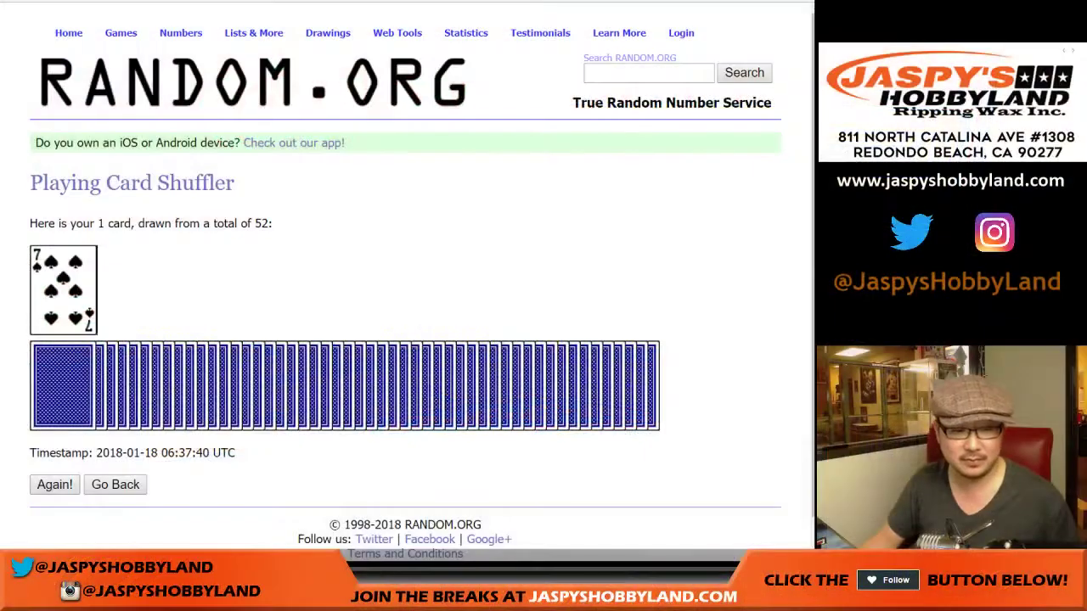
{"action": "left_click", "coordinate": [54, 485]}
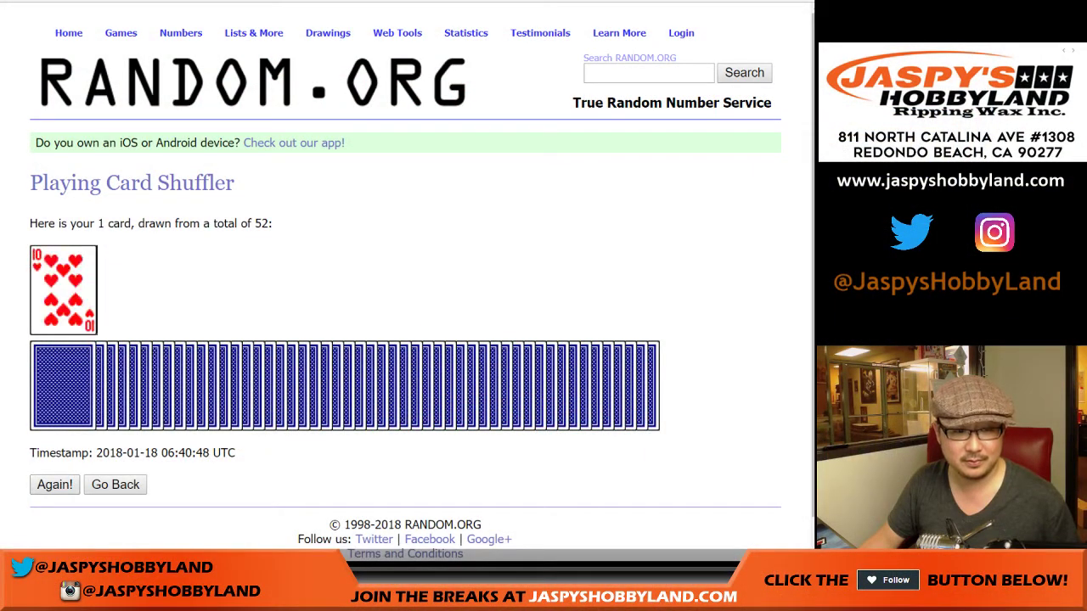
- Redraw the single random card from the 52-card deck several more times
{"action": "left_click", "coordinate": [54, 485]}
{"action": "left_click", "coordinate": [54, 484]}
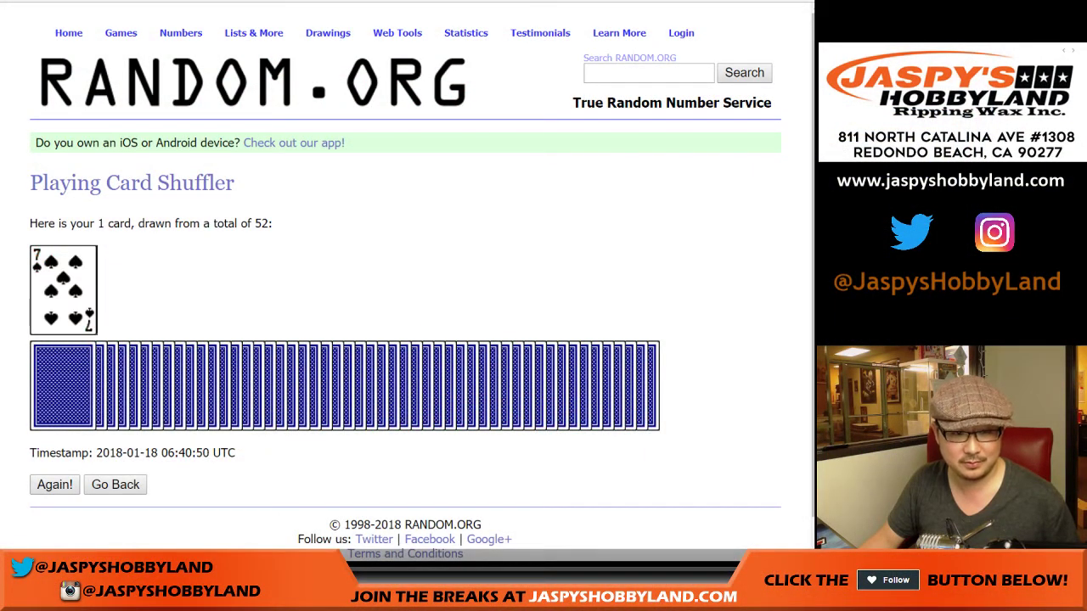
{"action": "left_click", "coordinate": [54, 484]}
{"action": "left_click", "coordinate": [55, 484]}
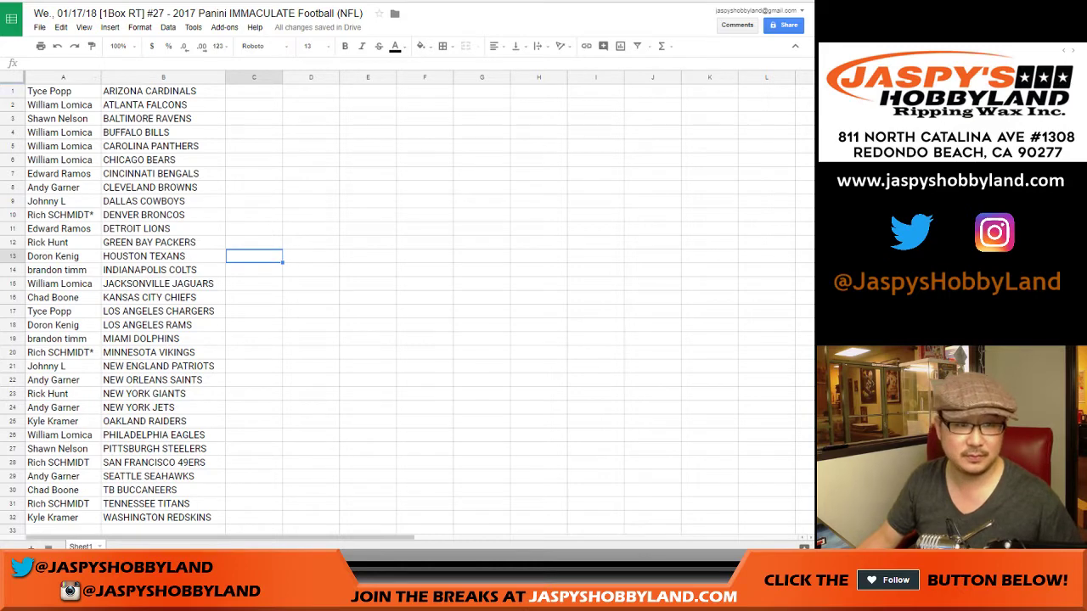
- Switch back to the break spreadsheet and move the Arizona Cardinals participant's name from A1 to the empty cell C1
{"action": "left_click", "coordinate": [63, 91]}
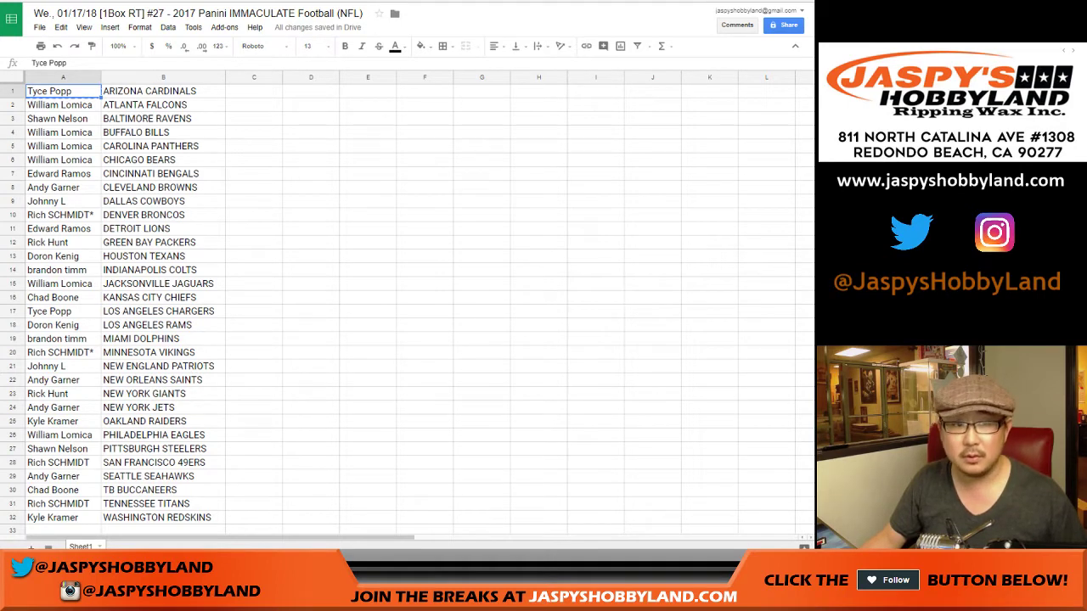
{"action": "key", "text": "ctrl+x"}
{"action": "left_click", "coordinate": [253, 91]}
{"action": "key", "text": "ctrl+v"}
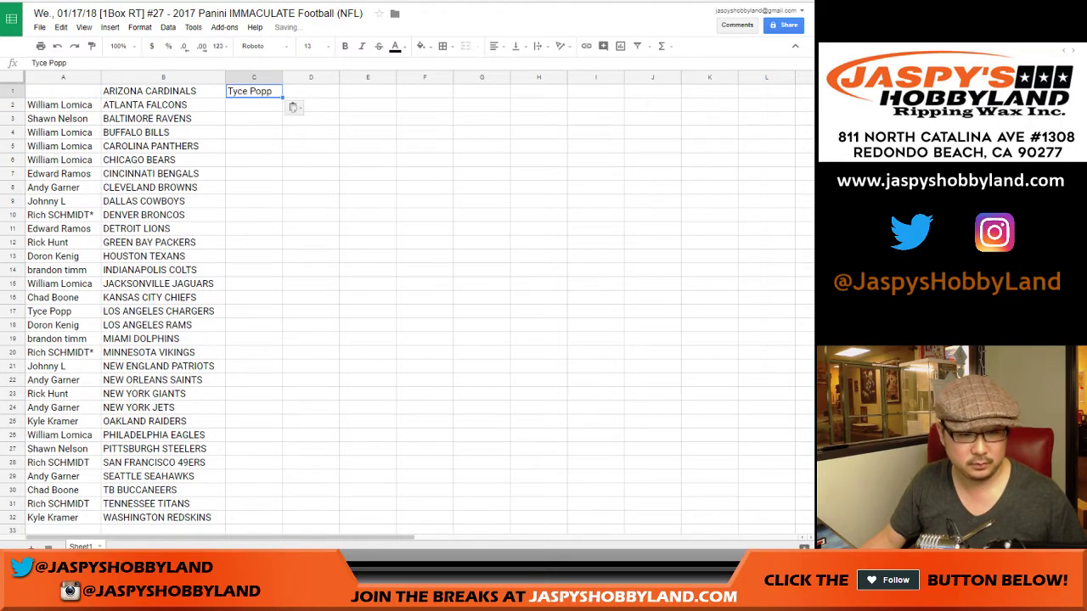
- Move the Seattle Seahawks participant's name from A29 to A1, beside the Arizona Cardinals
{"action": "left_click", "coordinate": [63, 518]}
{"action": "left_click", "coordinate": [63, 477]}
{"action": "key", "text": "ctrl+x"}
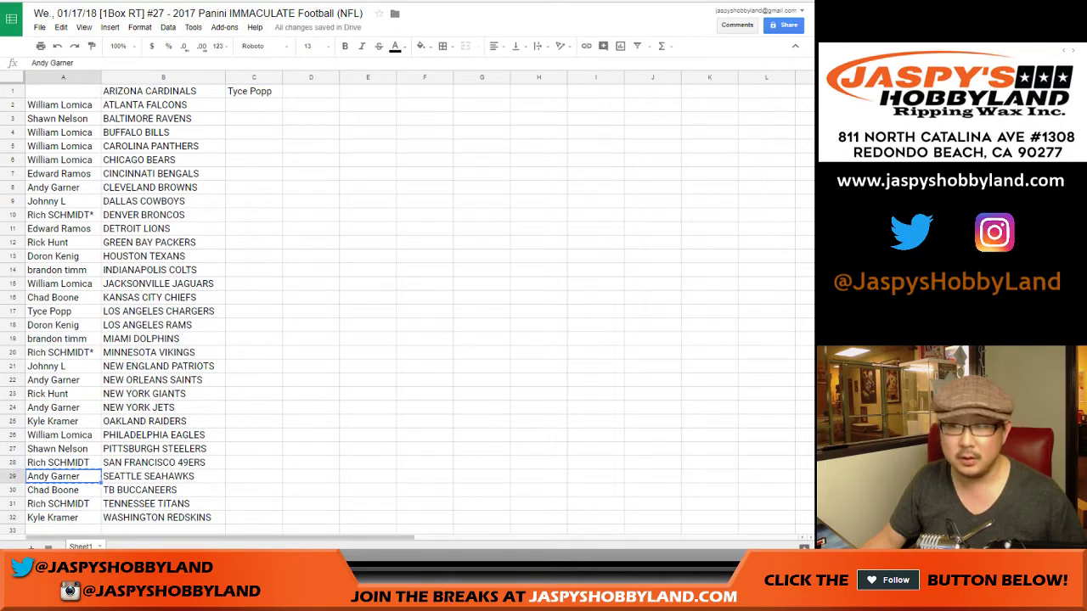
{"action": "key", "text": "ctrl+x"}
{"action": "left_click", "coordinate": [63, 91]}
{"action": "key", "text": "ctrl+v"}
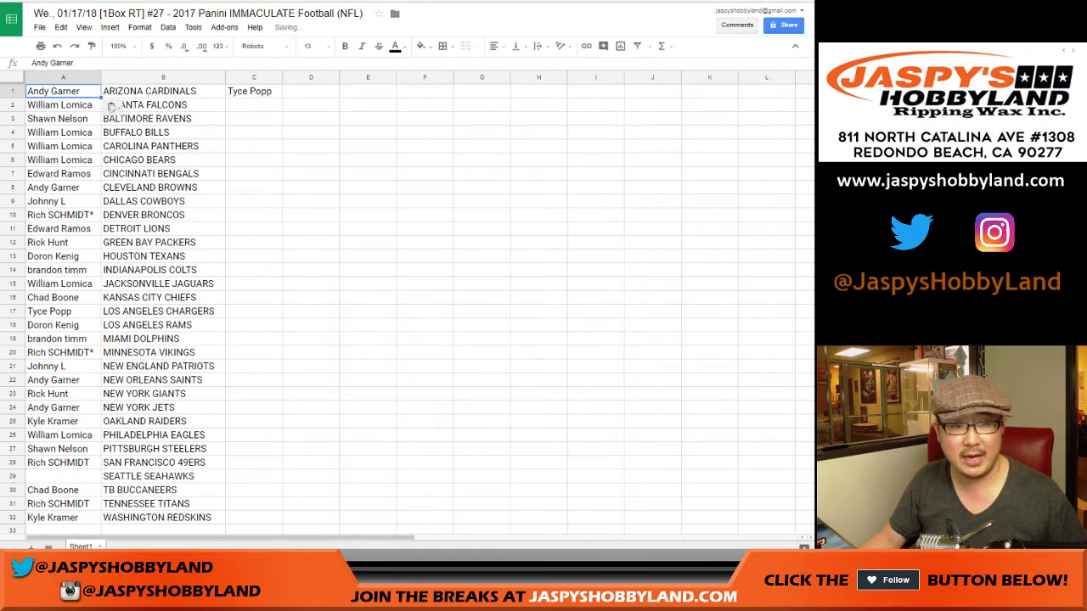
- Move the participant's name parked in C1 to A29, beside the Seattle Seahawks, to complete the team swap
{"action": "left_click", "coordinate": [254, 91]}
{"action": "left_click", "coordinate": [63, 476]}
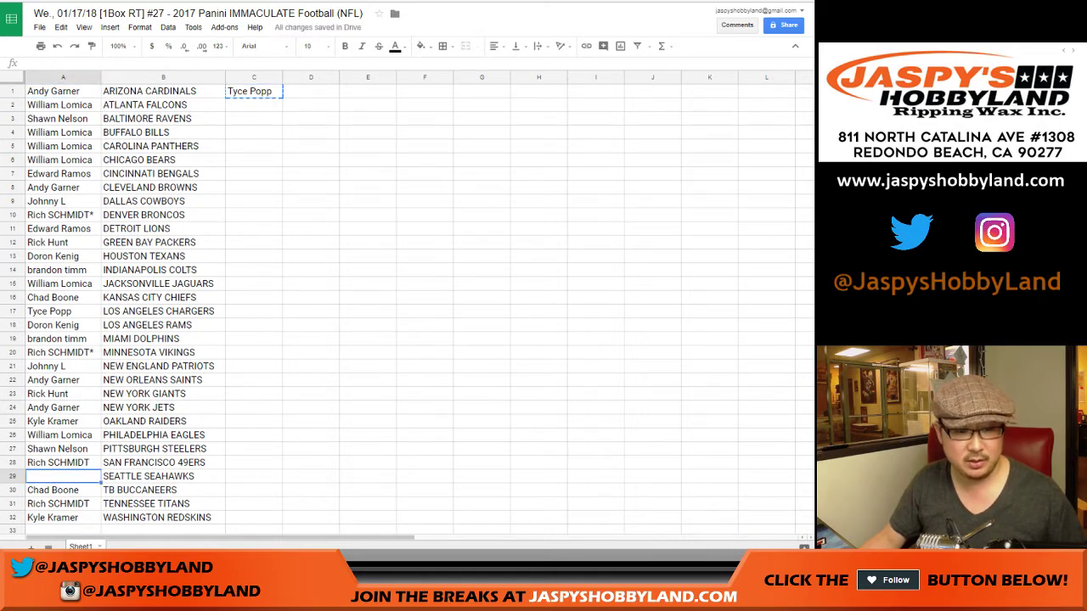
{"action": "key", "text": "ctrl+v"}
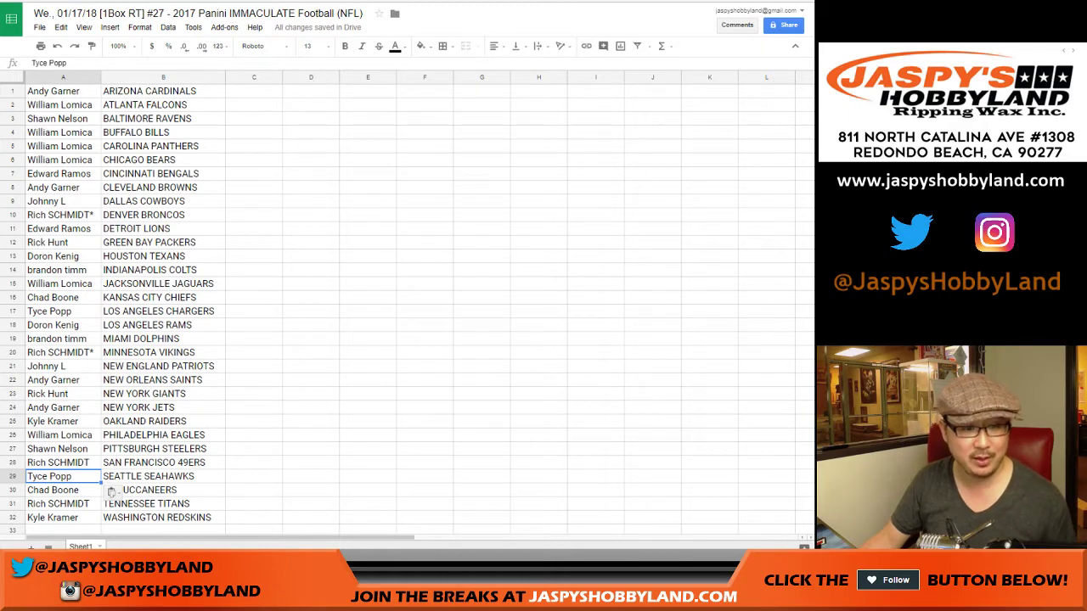
- Highlight the Los Angeles Rams and Indianapolis Colts rows for review, and centre the whole sheet's contents horizontally
{"action": "left_click", "coordinate": [13, 325]}
{"action": "left_click", "coordinate": [12, 269], "text": "ctrl"}
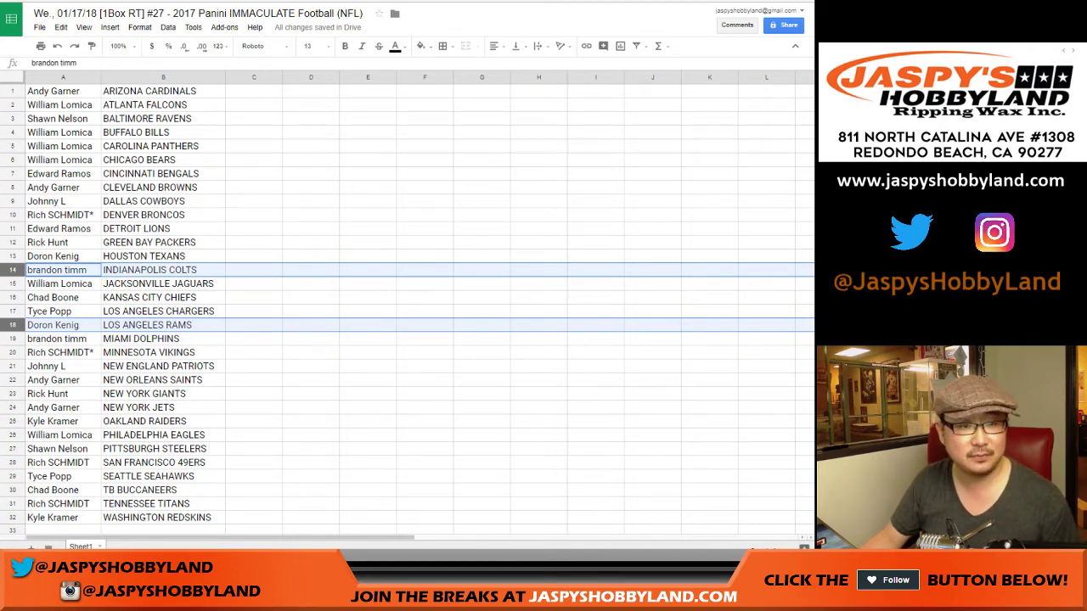
{"action": "key", "text": "ctrl+a"}
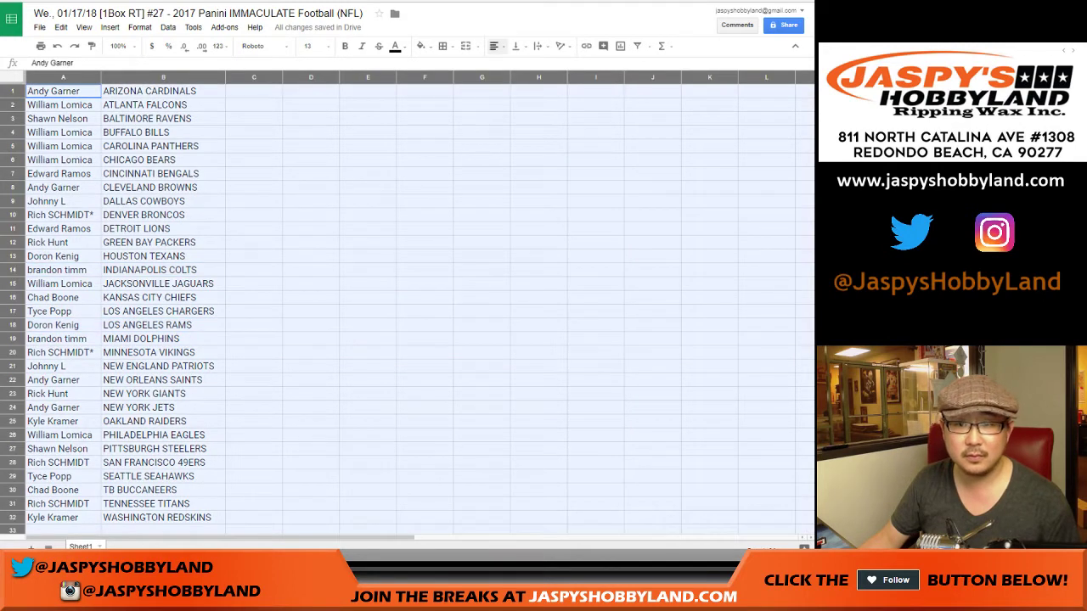
{"action": "left_click", "coordinate": [494, 46]}
{"action": "left_click", "coordinate": [513, 66]}
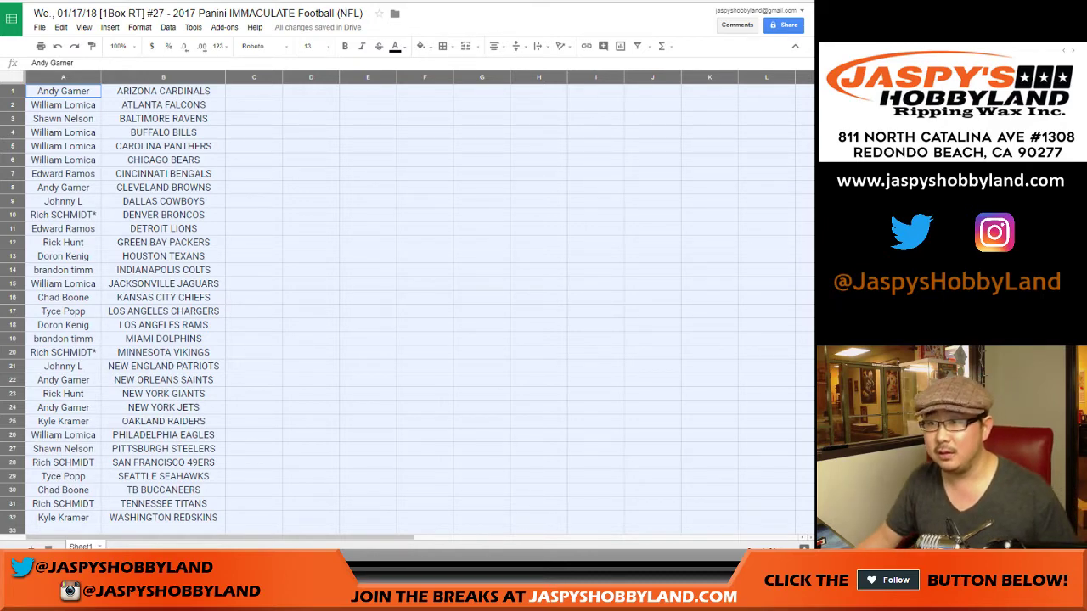
{"action": "left_click", "coordinate": [496, 46]}
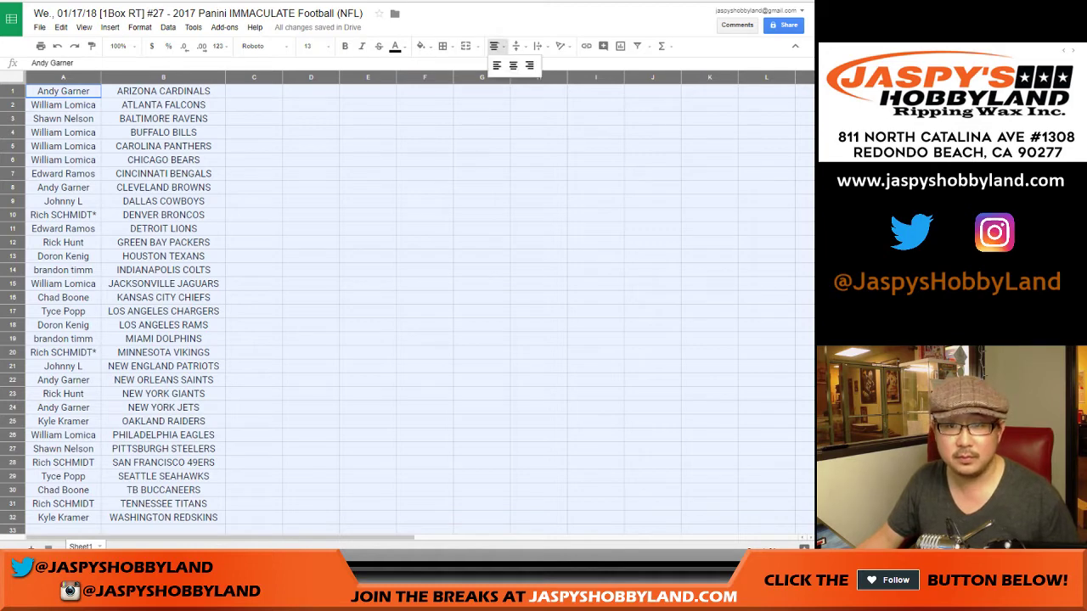
- Apply borders around and between all cells of the participant and team list in A1:B32
{"action": "left_click", "coordinate": [63, 91]}
{"action": "key", "text": "ctrl+a"}
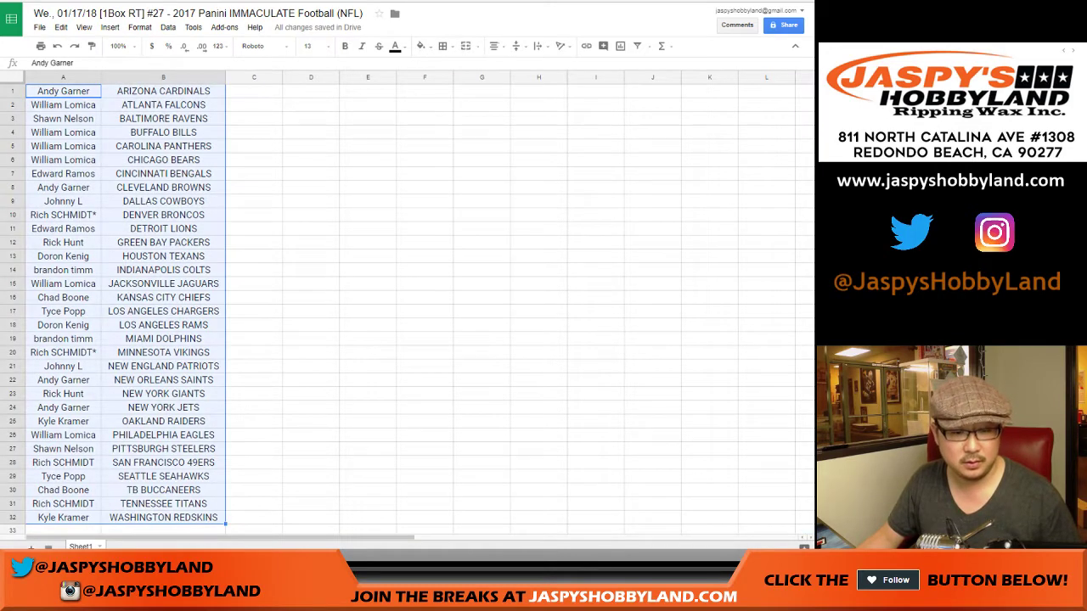
{"action": "left_click", "coordinate": [443, 46]}
{"action": "left_click", "coordinate": [448, 70]}
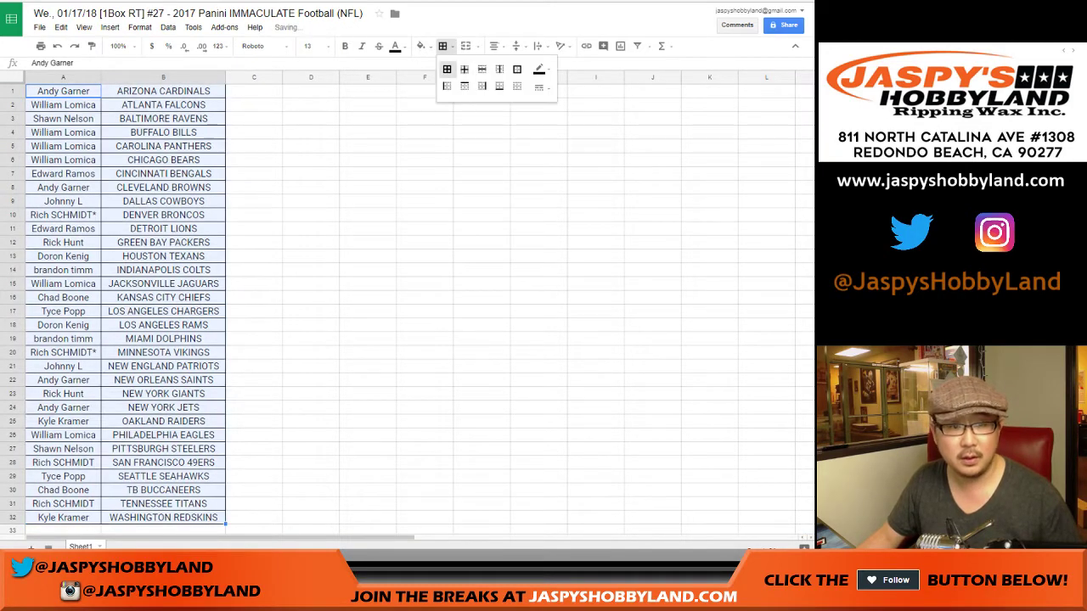
- Open the print settings for the current sheet and set the page orientation to portrait
{"action": "key", "text": "ctrl+p"}
{"action": "left_click", "coordinate": [742, 136]}
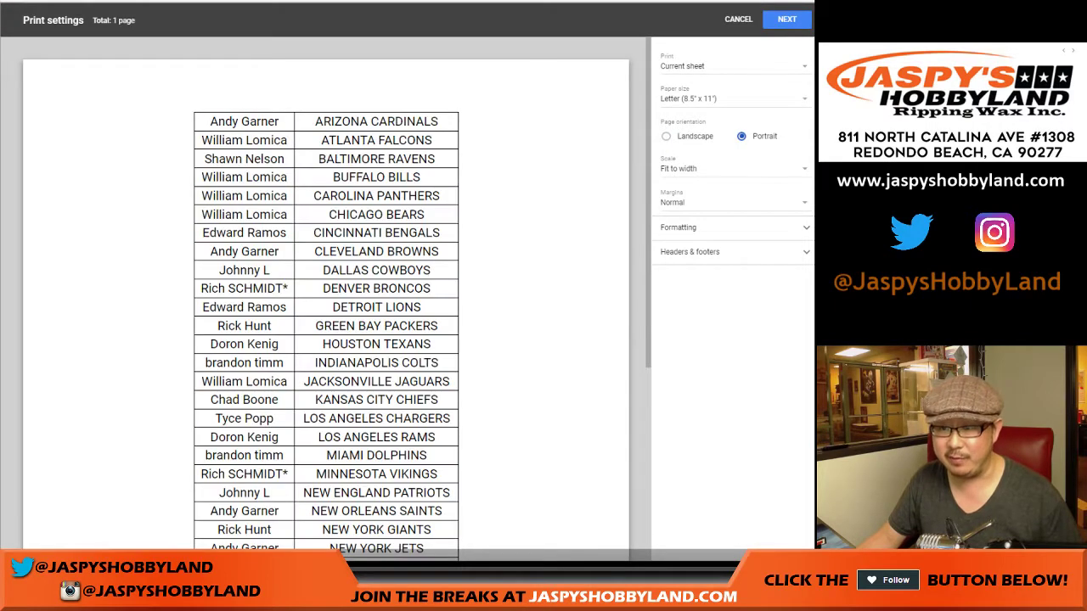